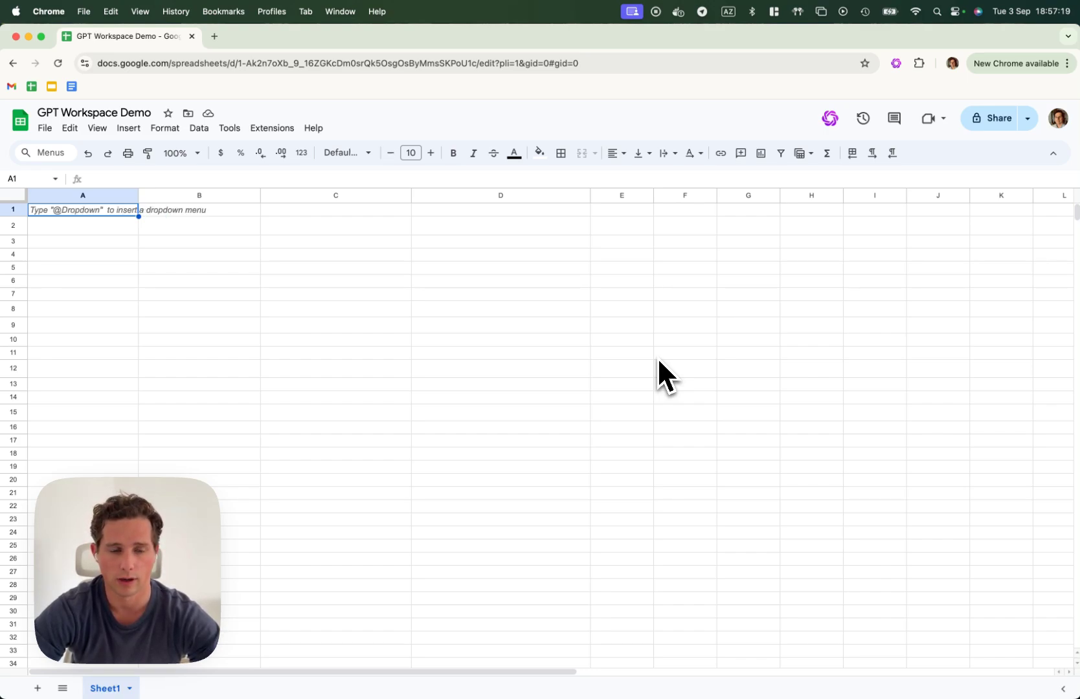
Begin a =GPT( formula in cell B4
click(191, 257)
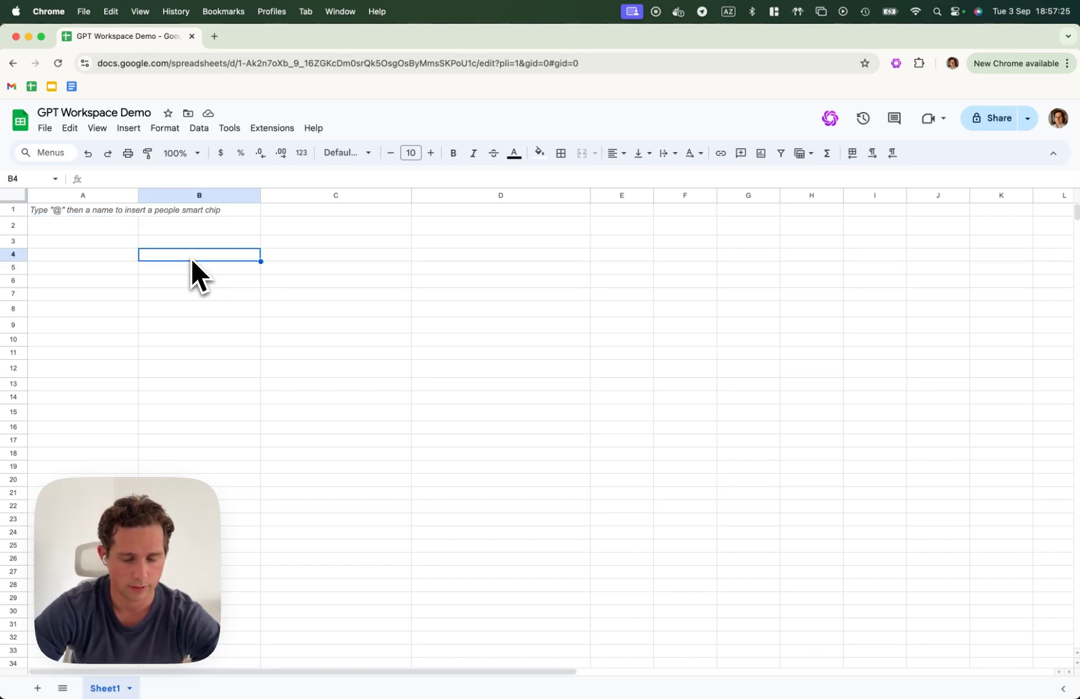
text(=GPT)
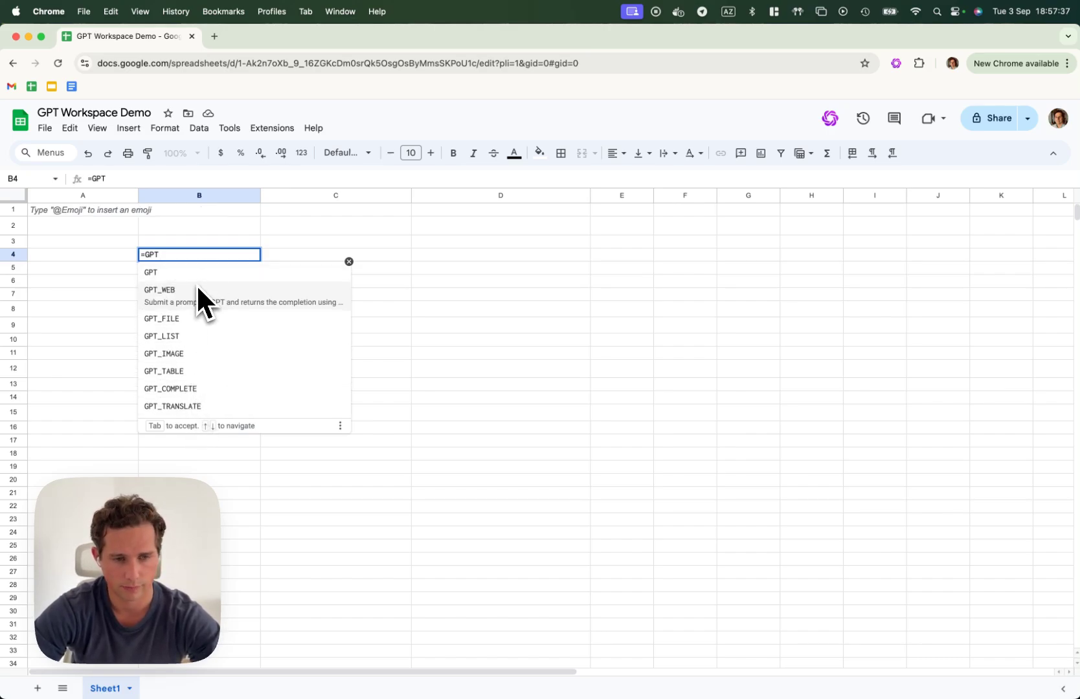
text(()
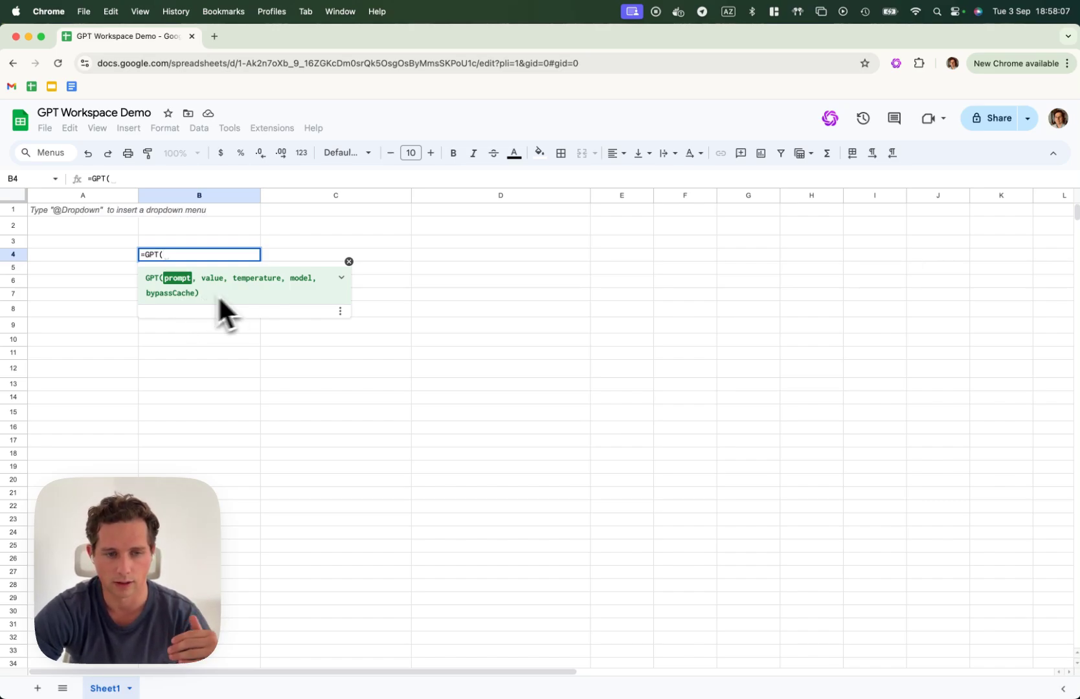
Expand the GPT function's help to read its arguments, then collapse it again
click(342, 279)
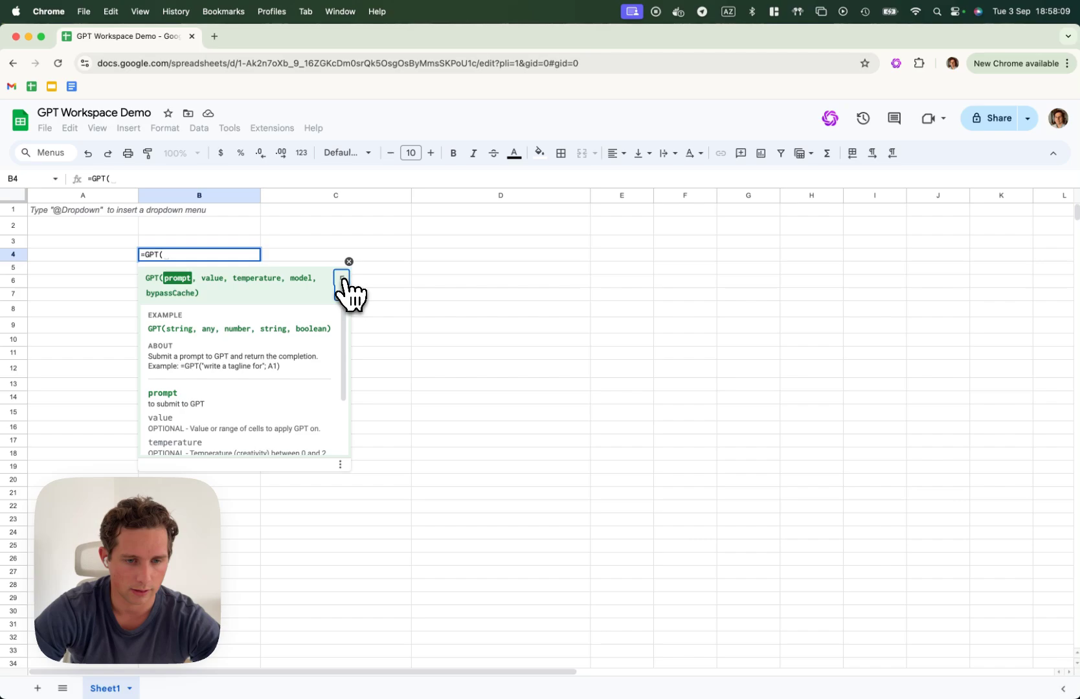
scroll(291, 441, down, 1)
scroll(286, 429, down, 2)
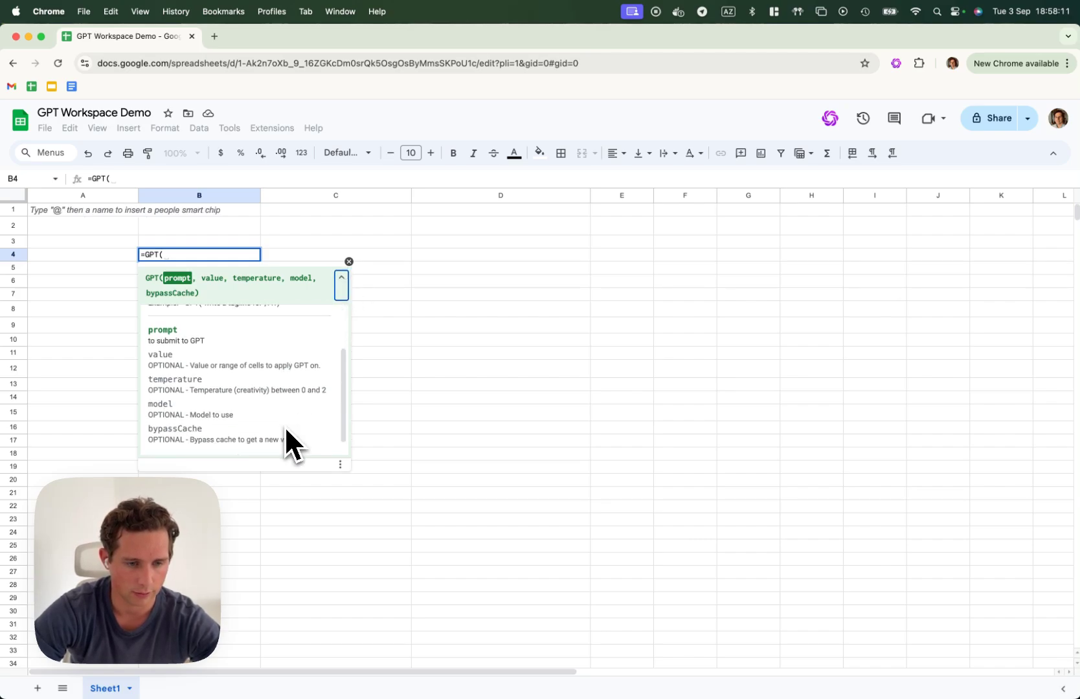
scroll(285, 430, up, 5)
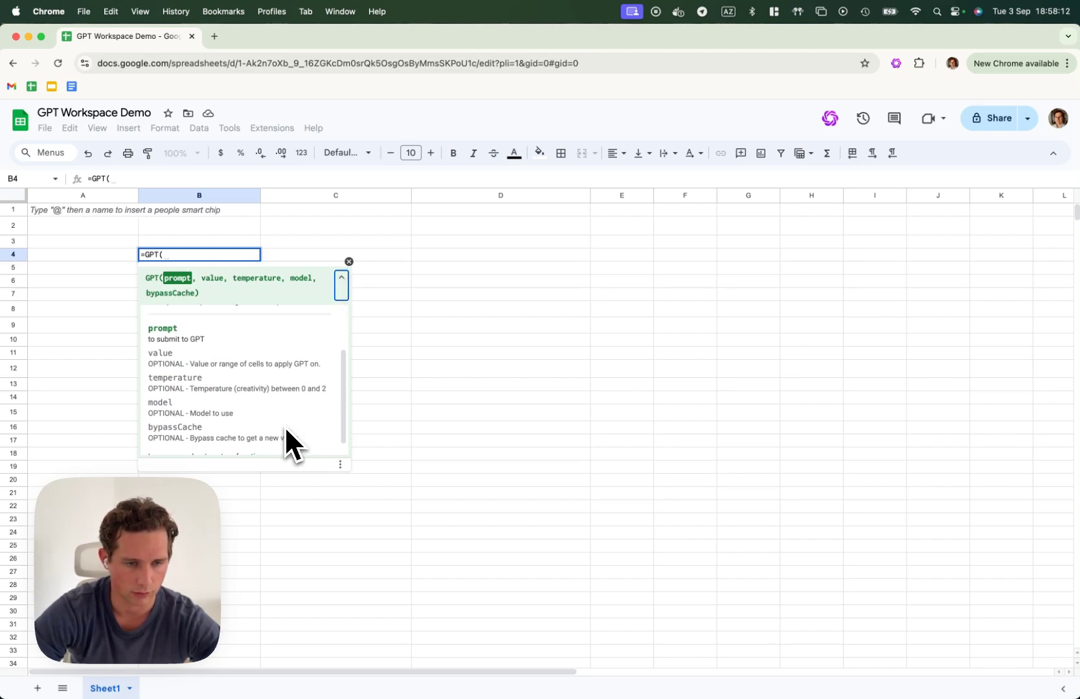
click(342, 280)
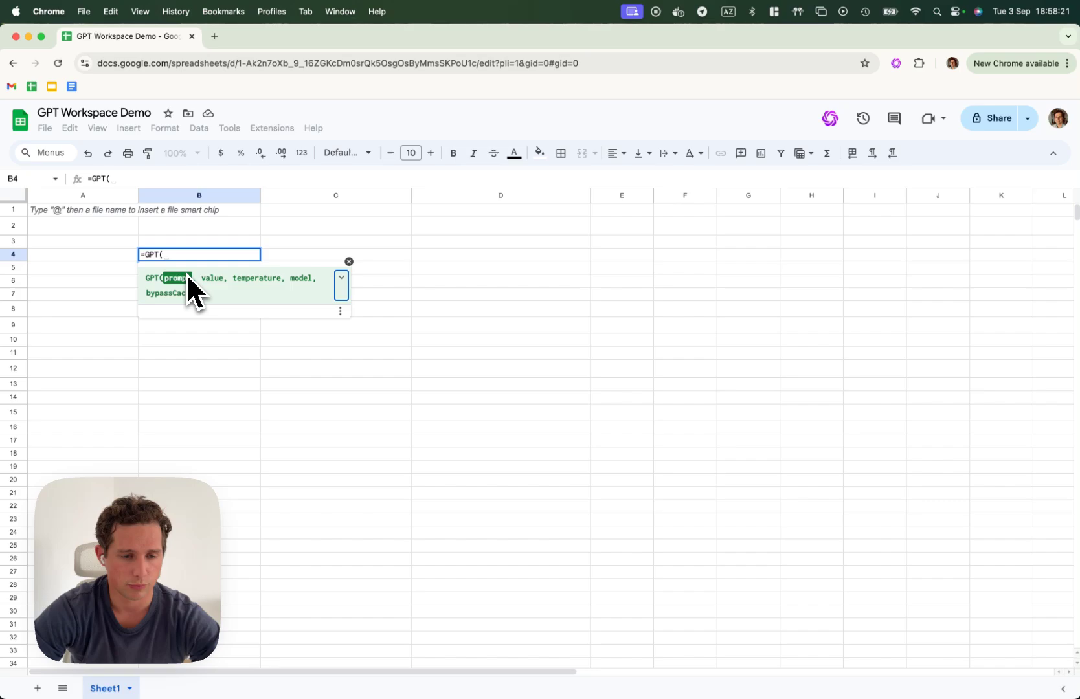
Finish B4 as =GPT("say hello") so it returns Hello
click(179, 254)
text(")
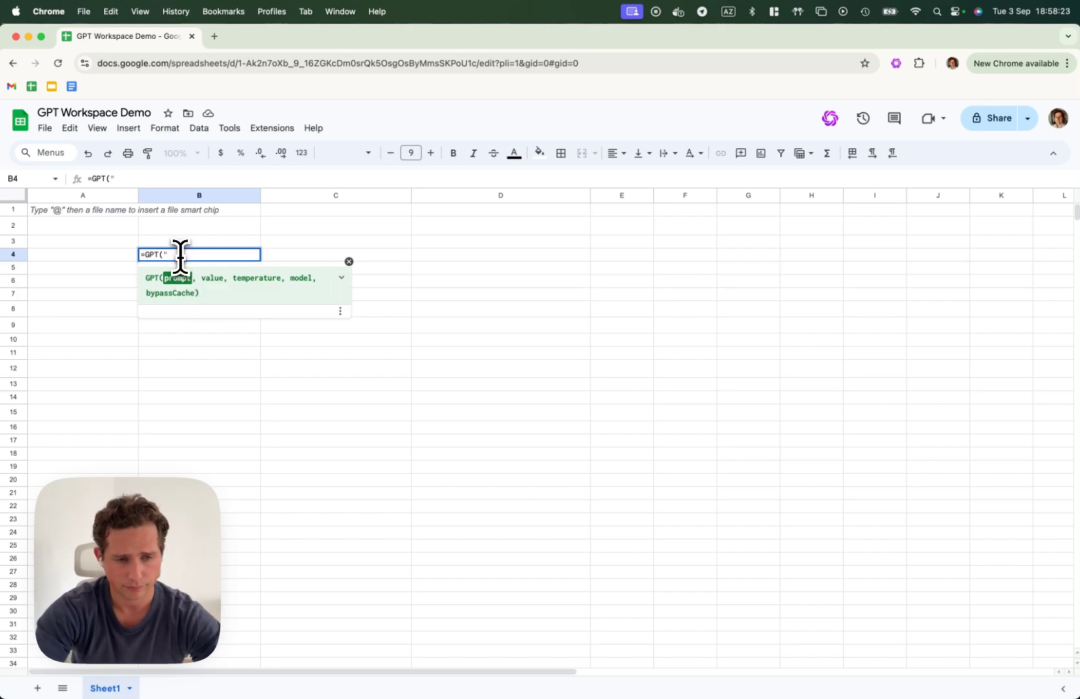
text(say hello")
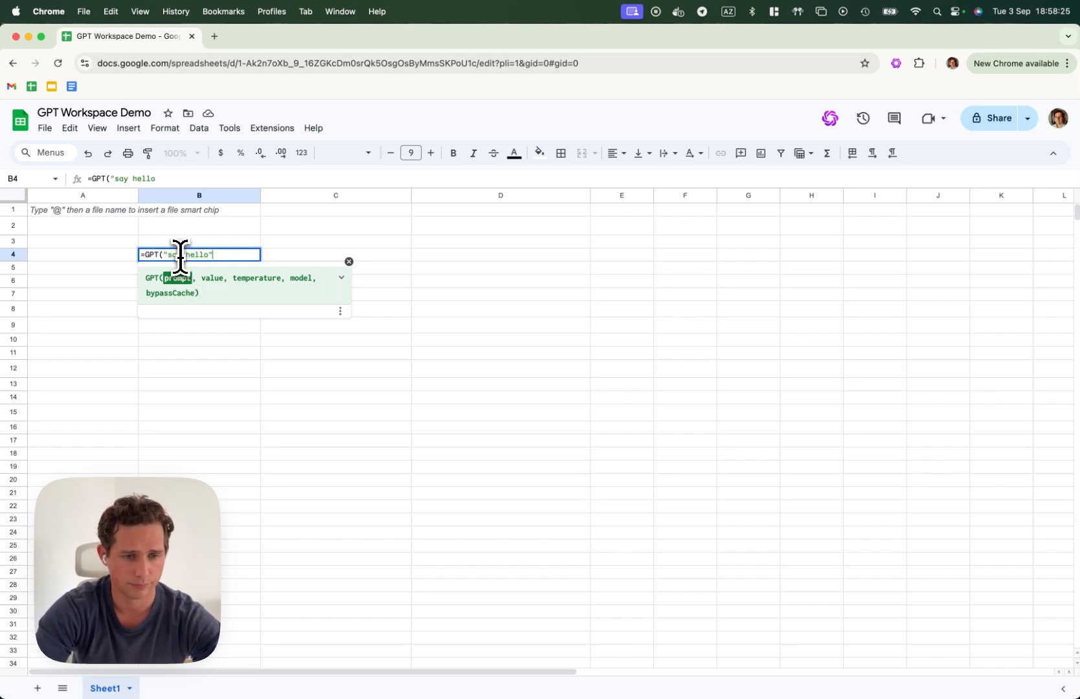
key(Return)
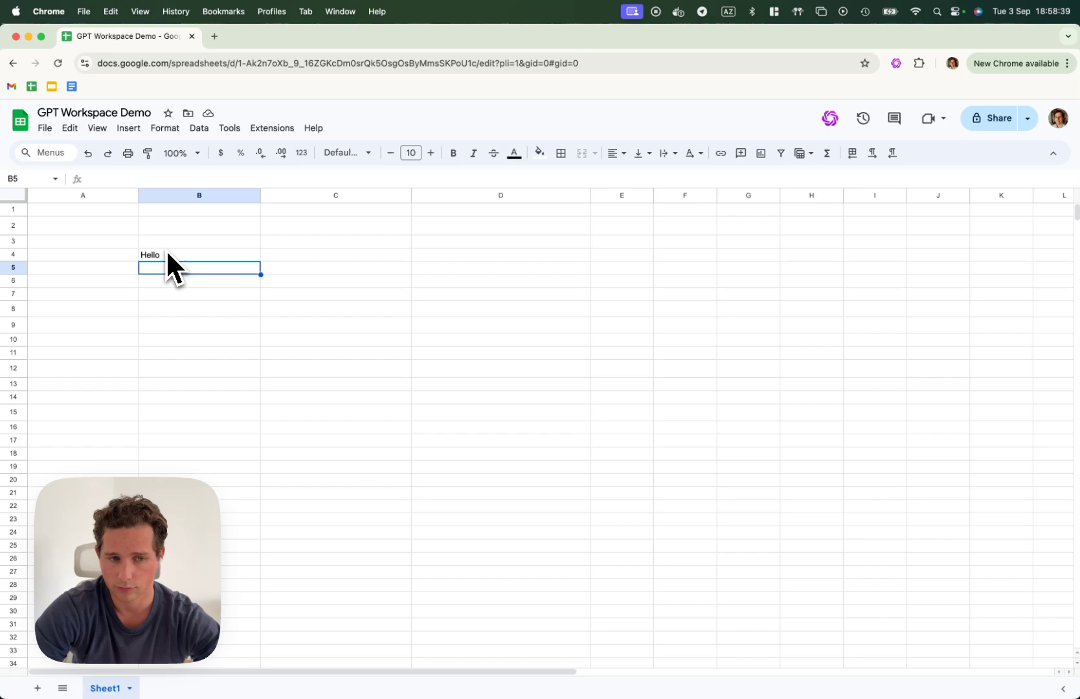
Clear the Hello result and enter tone labels ironic in D1 and funny in D2
drag(215, 245, 212, 278)
key(Delete)
click(453, 210)
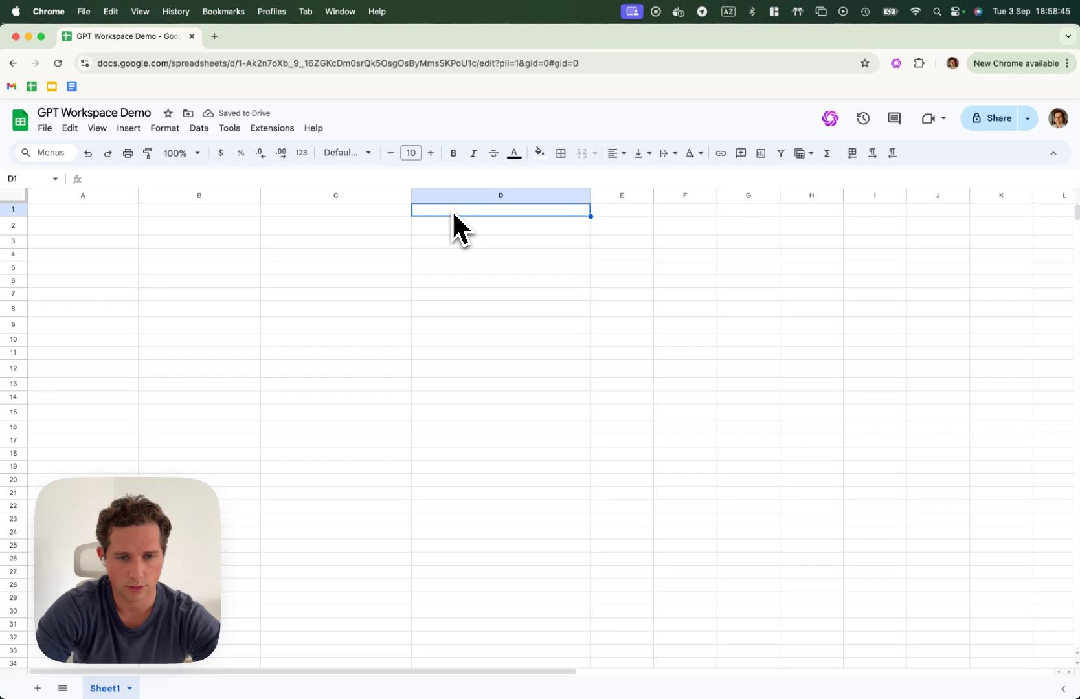
text(ironic)
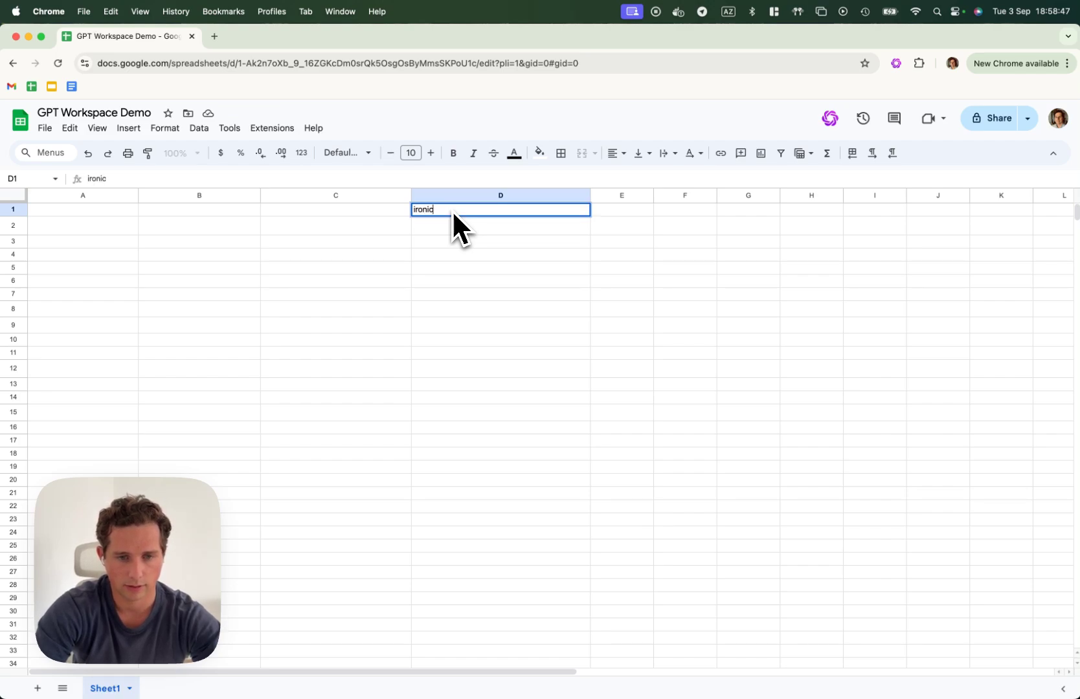
click(489, 229)
text(funny)
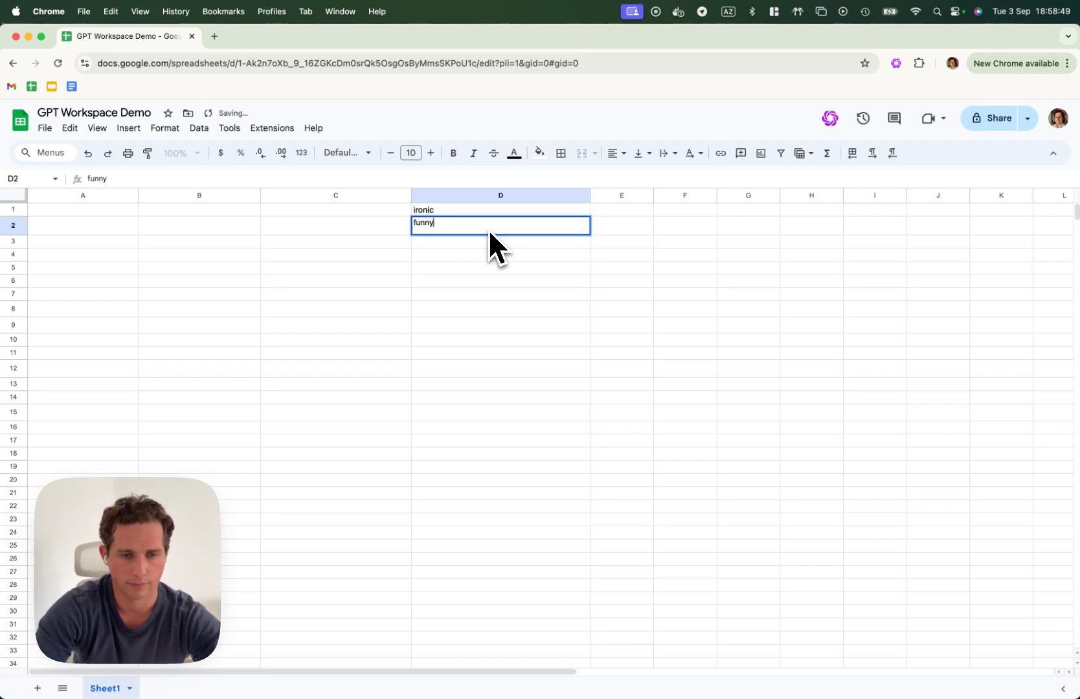
Enter =GPT("say hello in a way that is" & D1) in A1
click(133, 214)
text(=GPT)
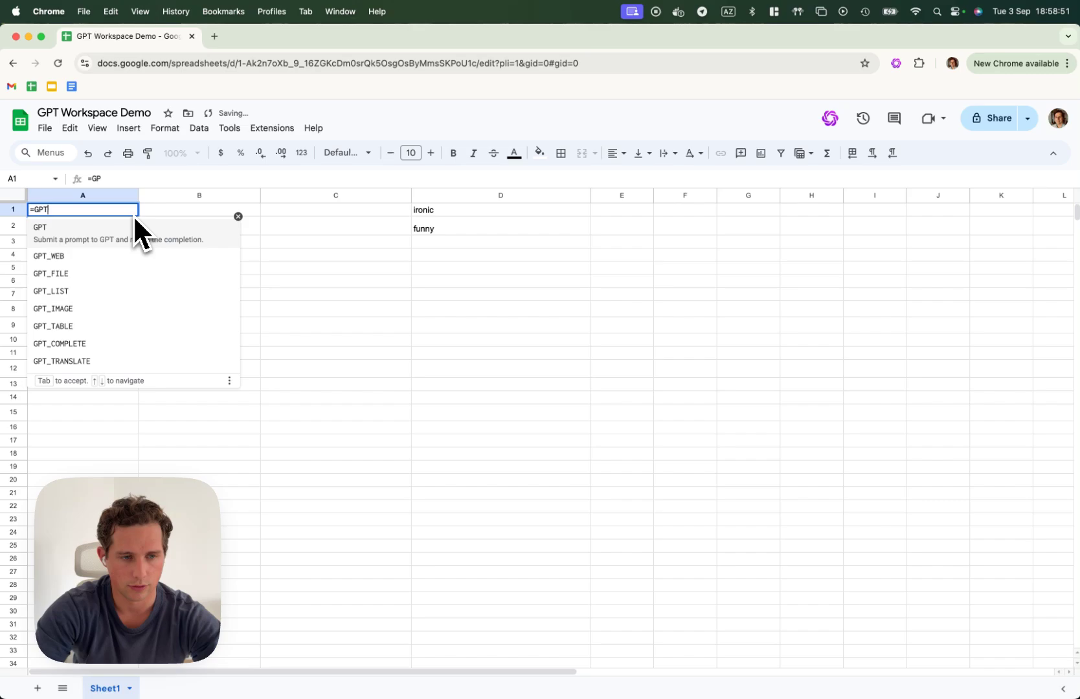
text(("say hello)
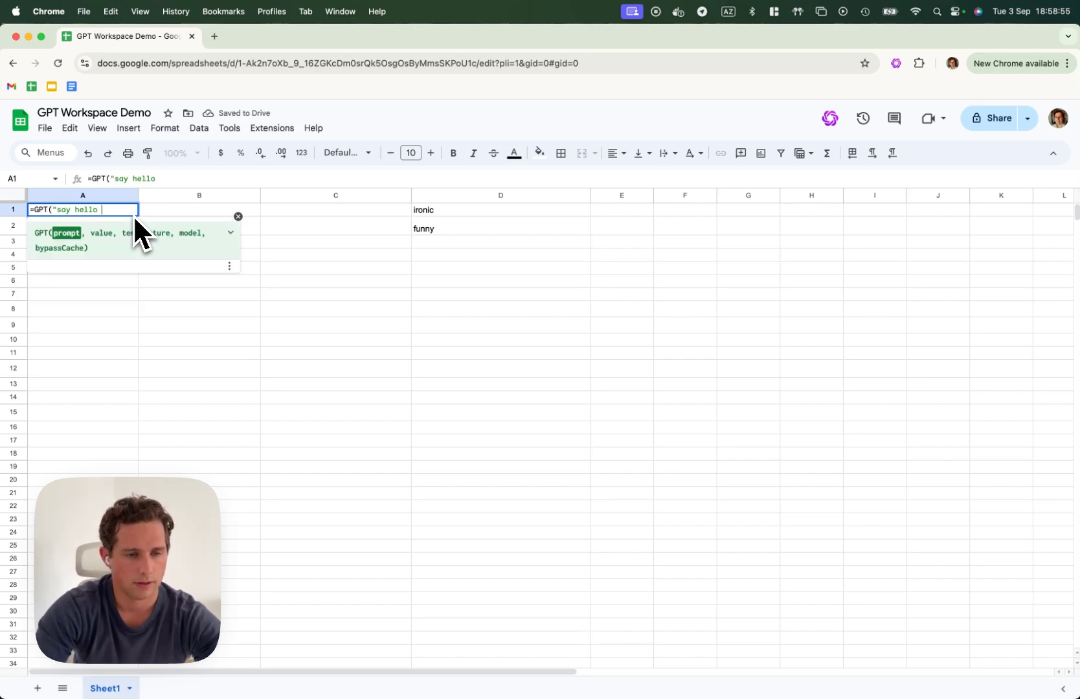
text( in a way that is", )
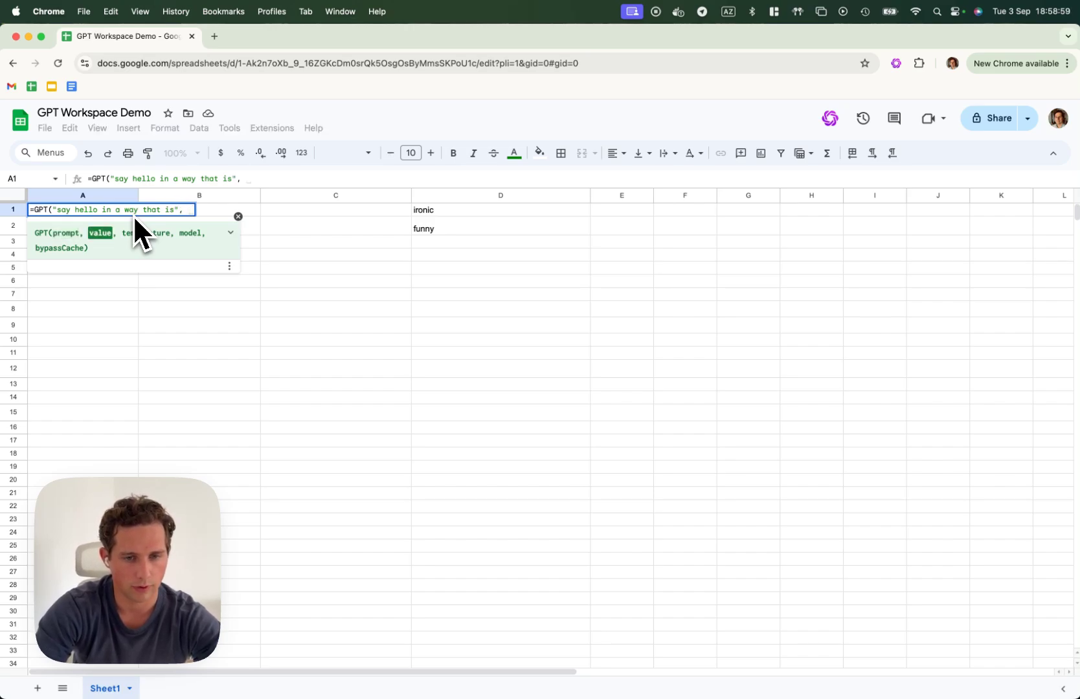
text(D)
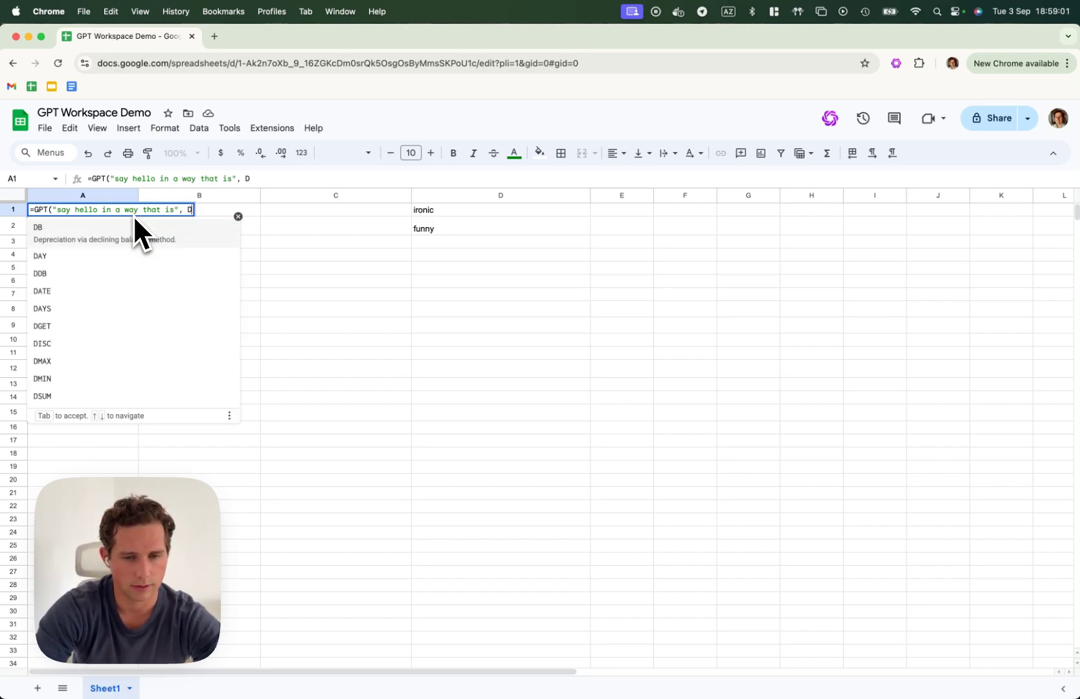
text(1)
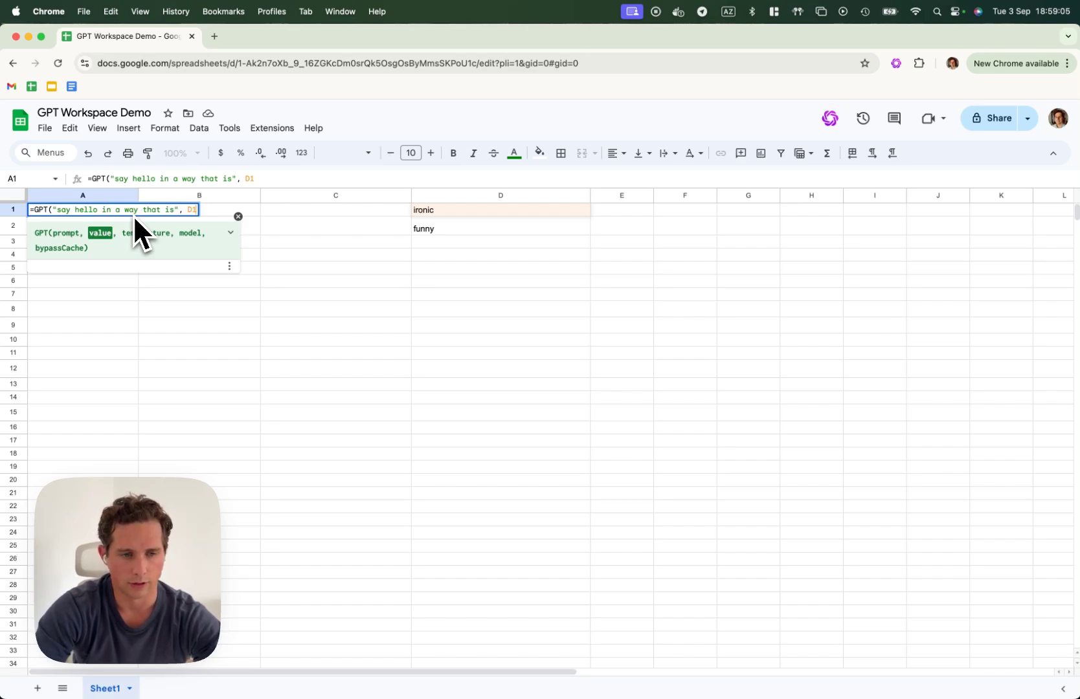
key(BackSpace)
key(BackSpace)
key(BackSpace)
key(BackSpace)
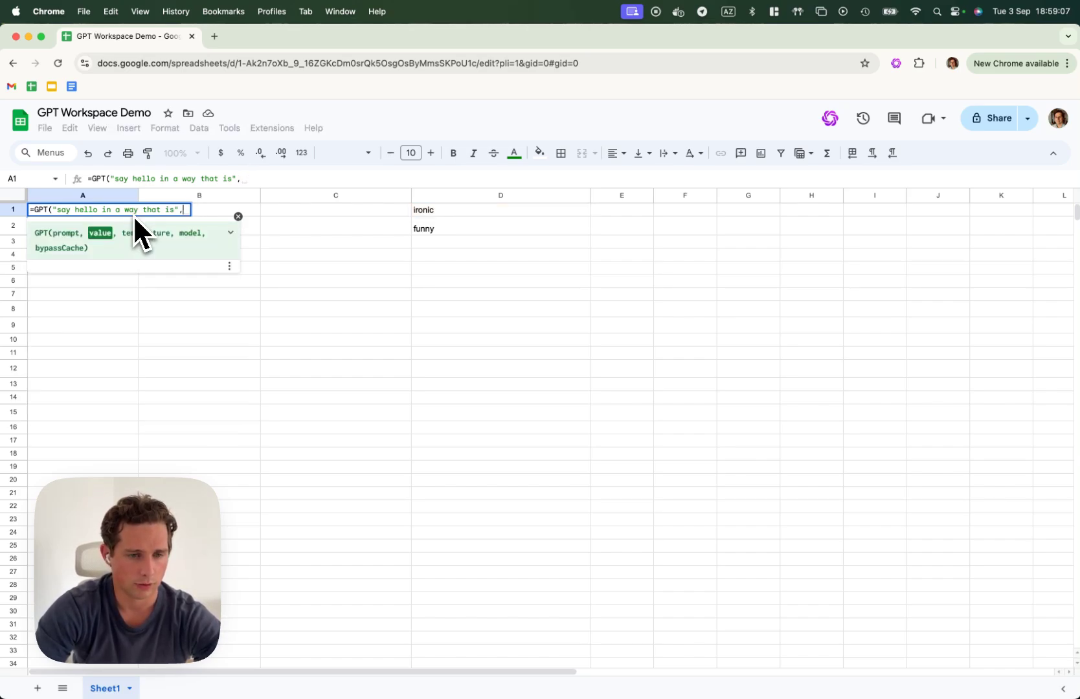
text(& D1))
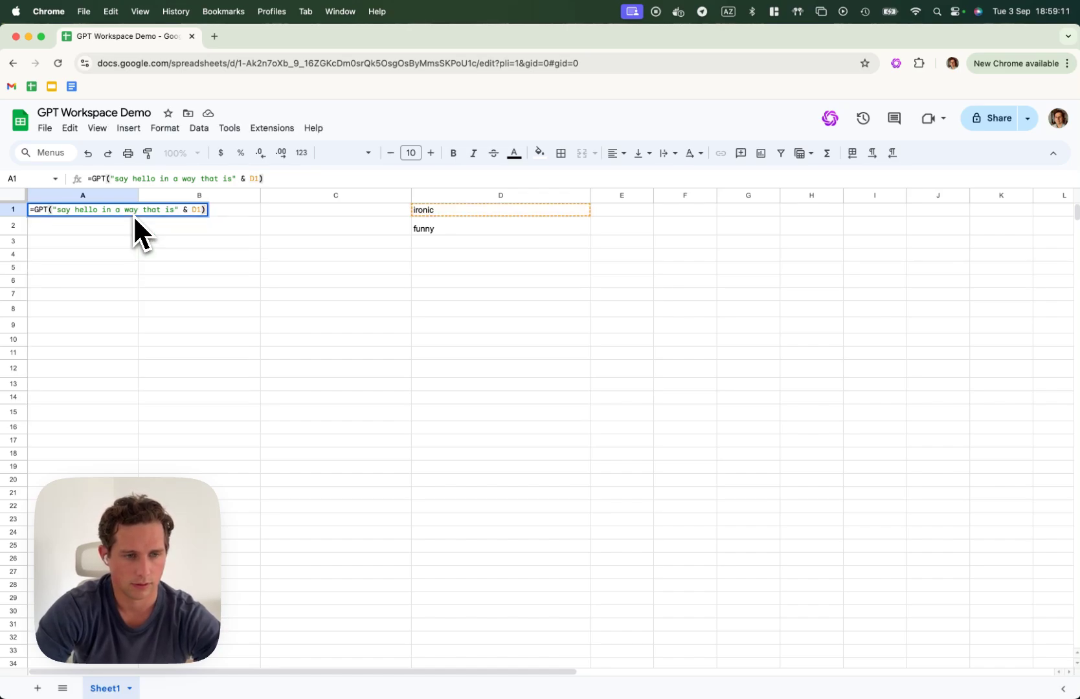
key(Return)
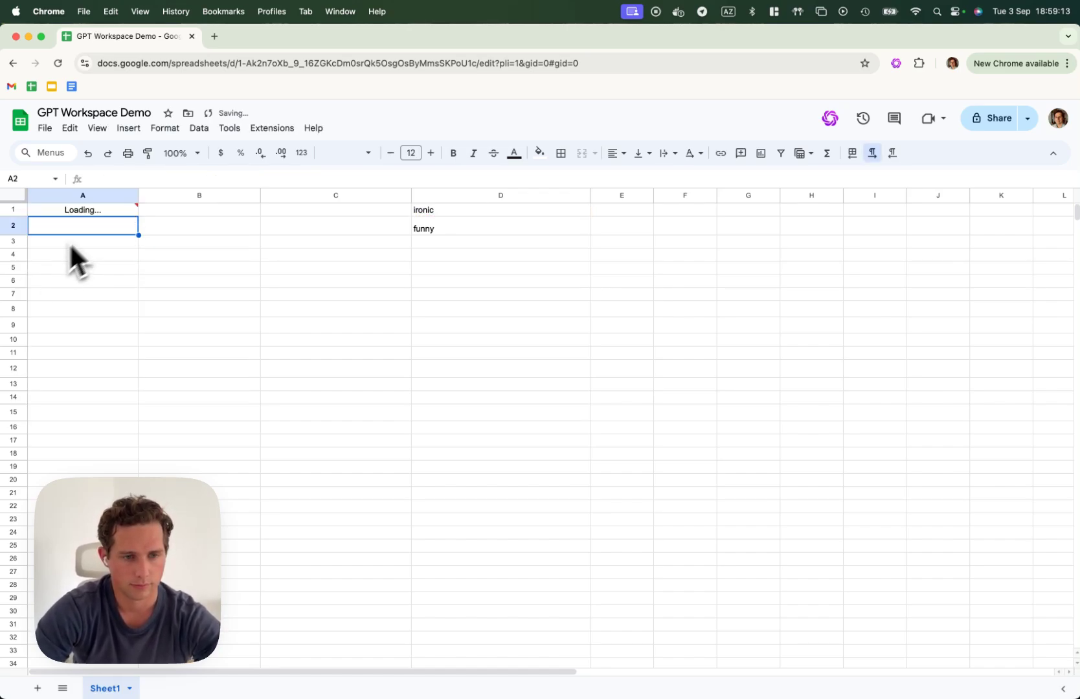
click(114, 211)
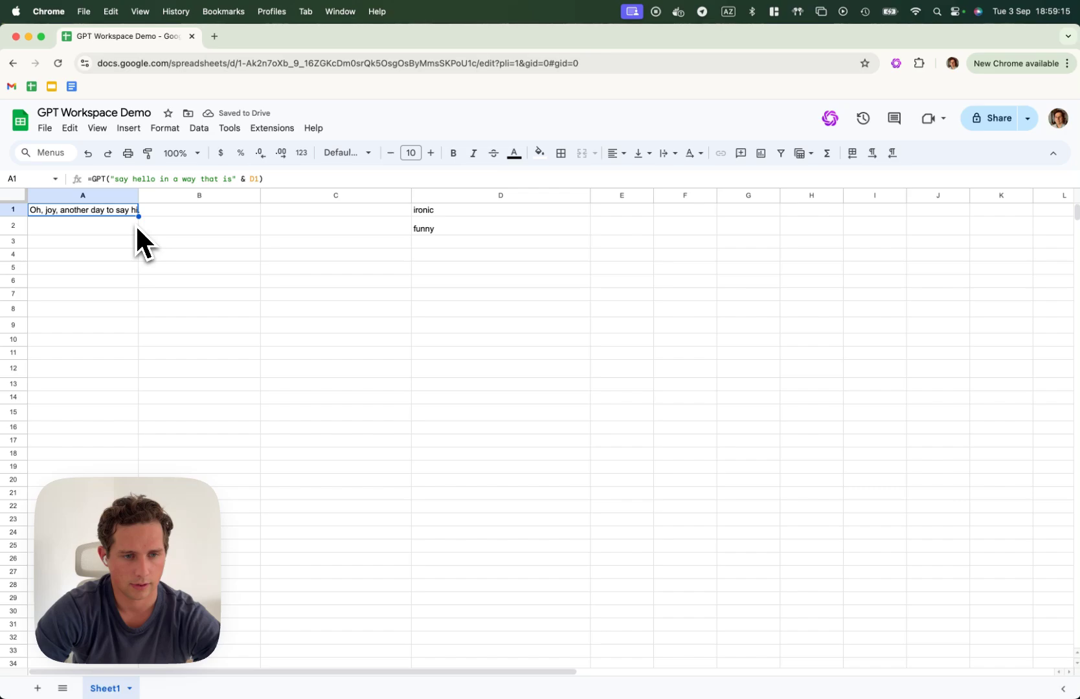
Widen column A to show the greeting, then select A1:D4
drag(138, 196, 208, 231)
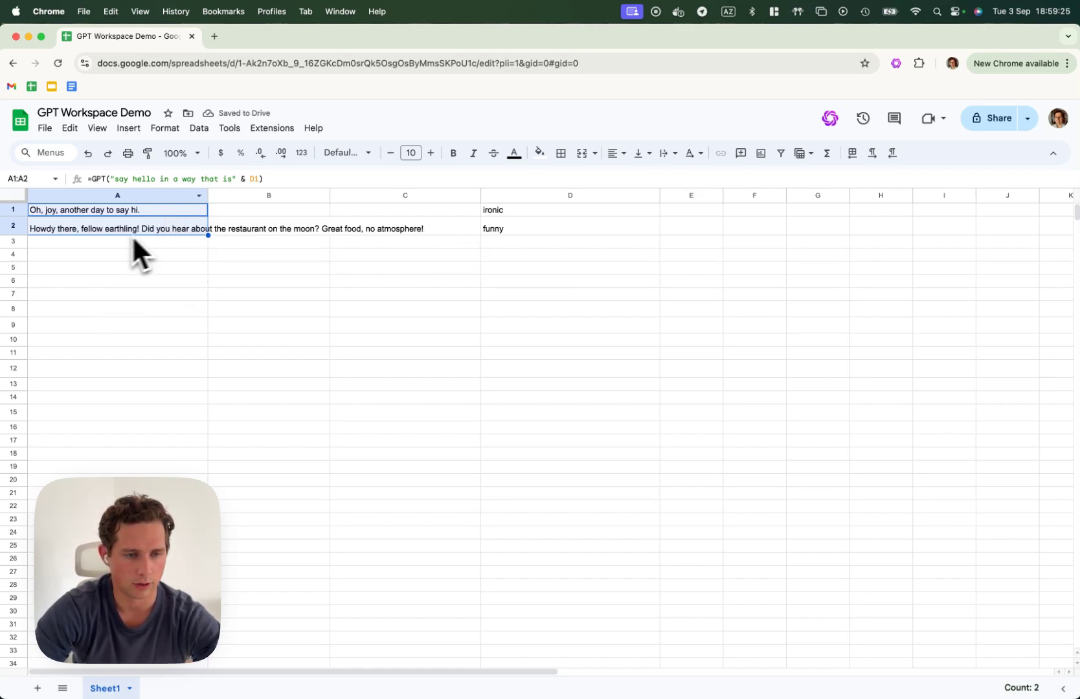
click(137, 296)
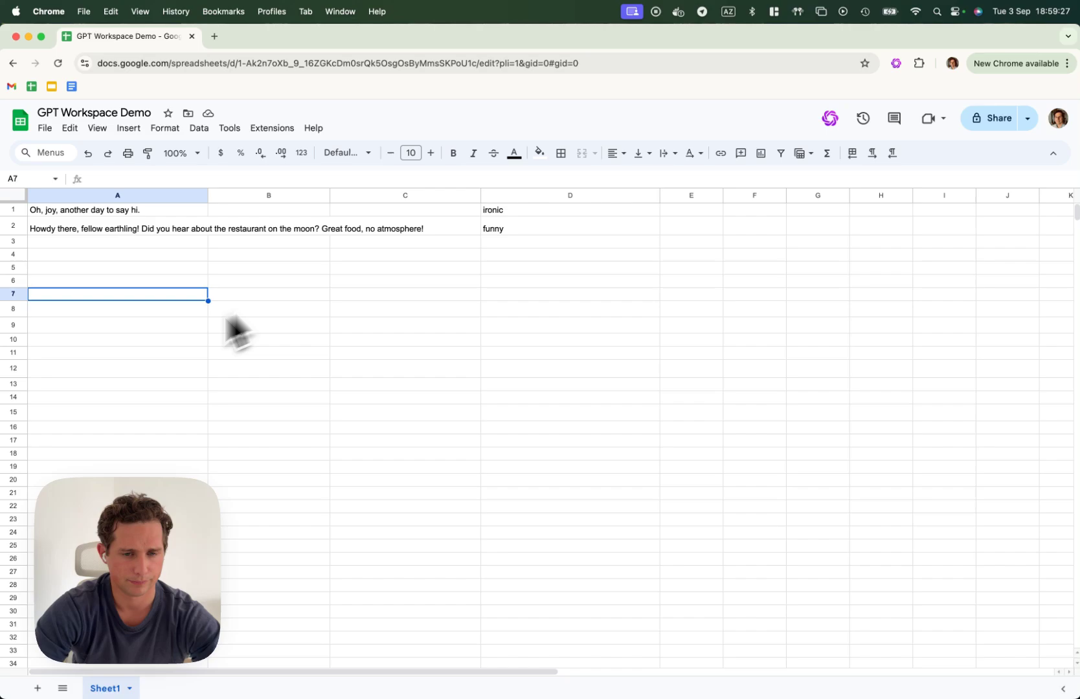
drag(142, 211, 526, 251)
Clear A1:D4 and start a GPT_LIST formula in A1
key(Delete)
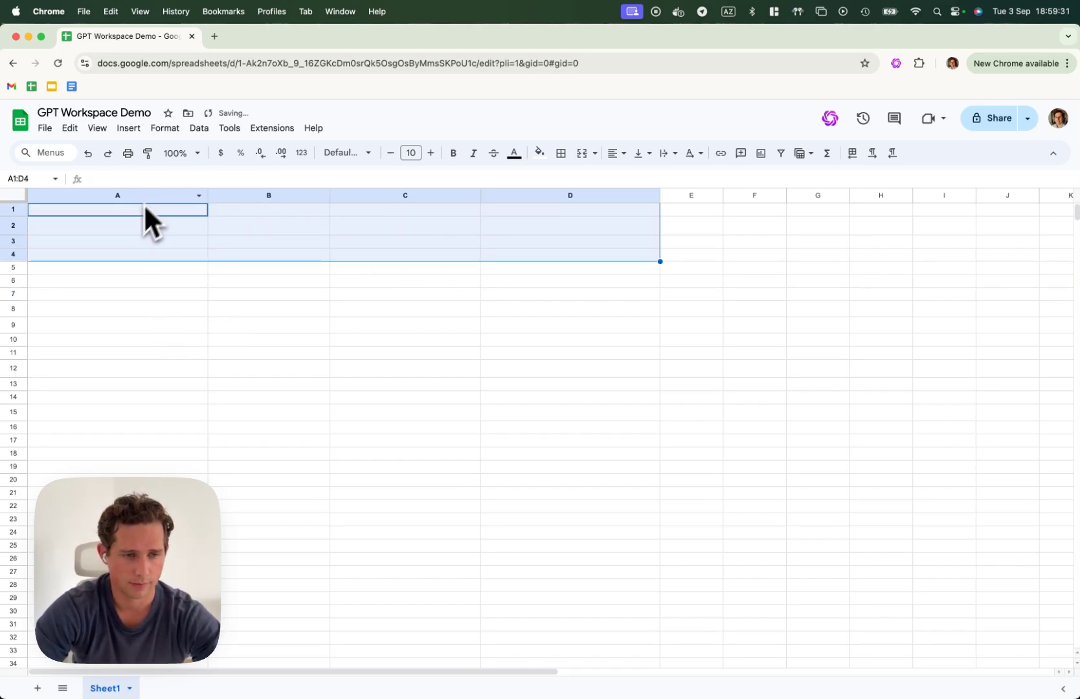
click(138, 211)
text(=GPT)
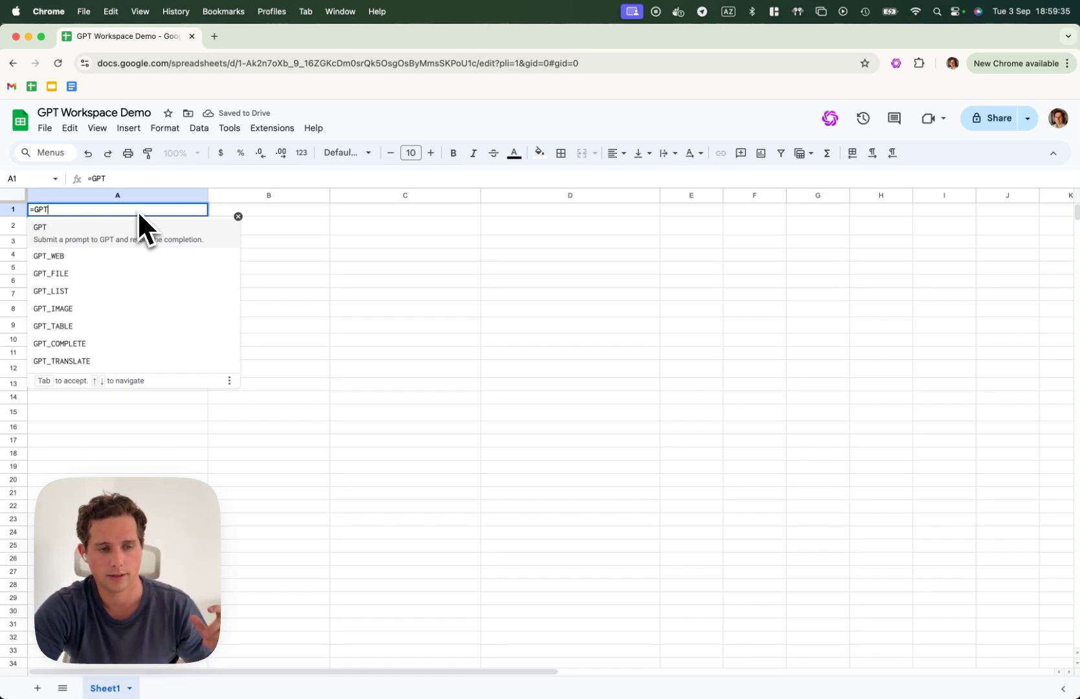
key(Down)
key(Down)
key(Down)
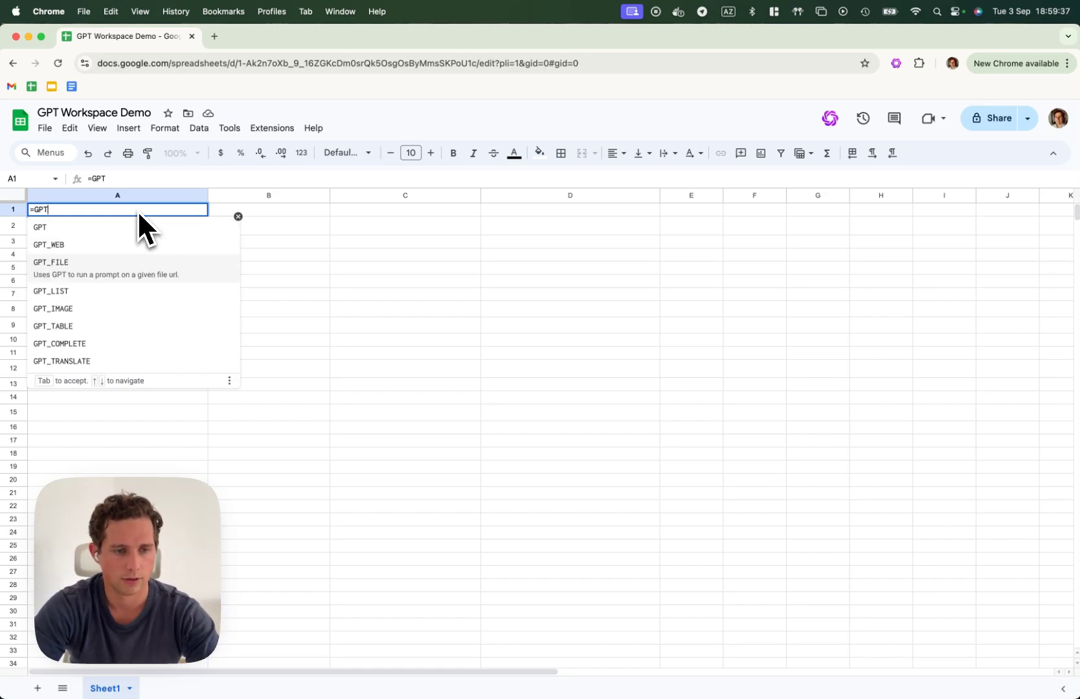
key(Tab)
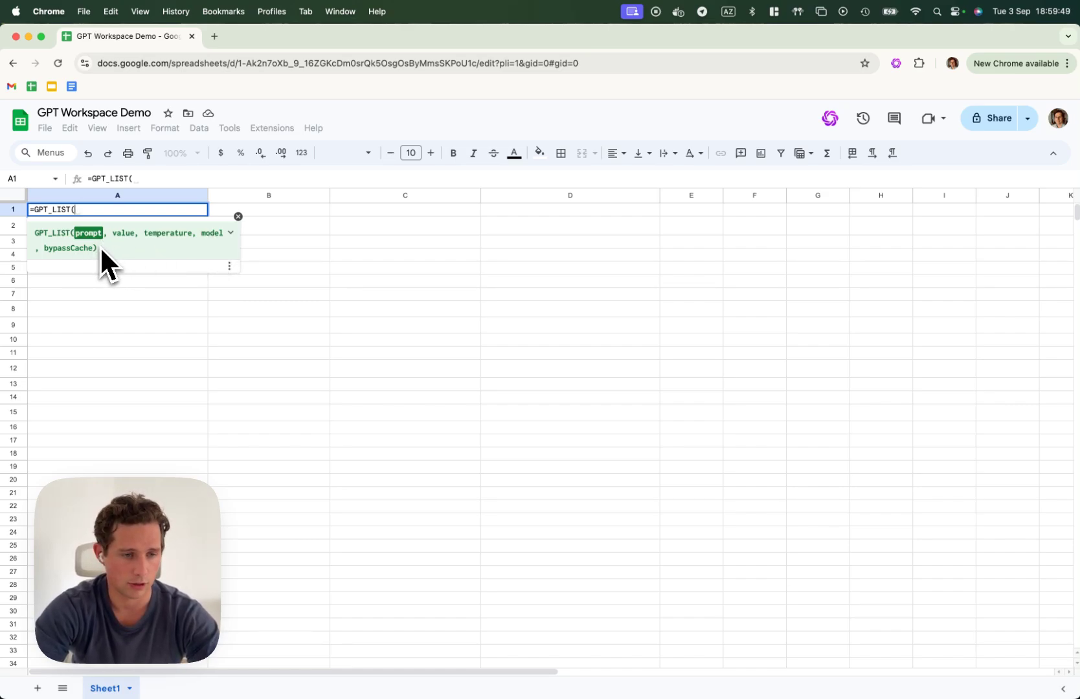
Complete =GPT_LIST("ten tropical fruits") and select the generated list A1:A10
text("ten frui)
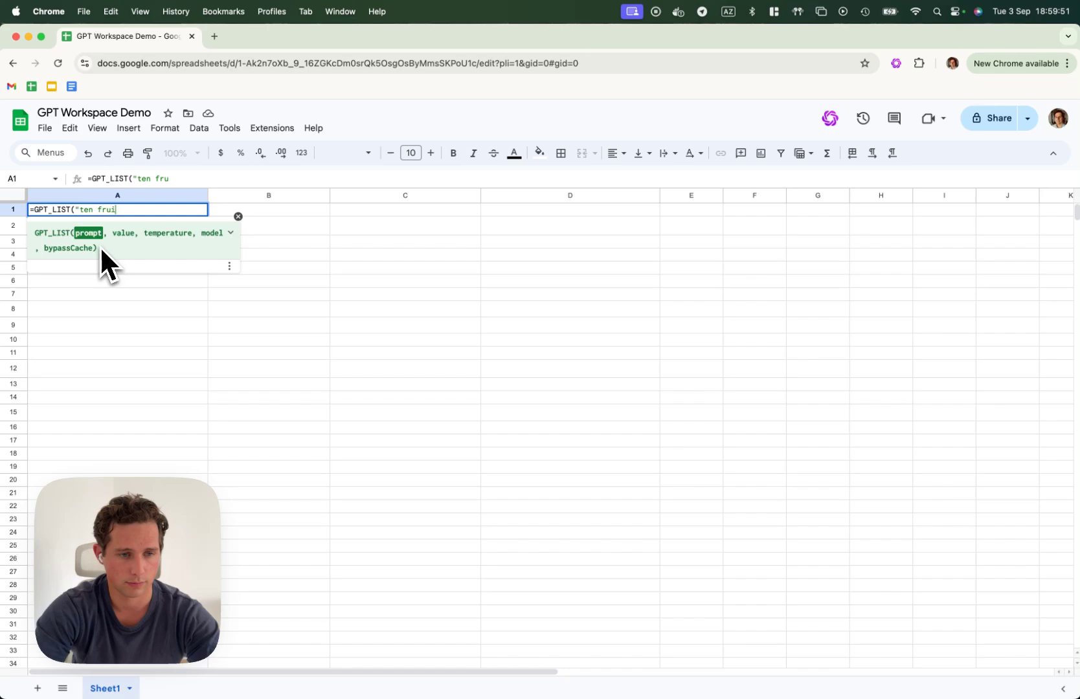
text(ts)
key(alt+Left)
text(tropic)
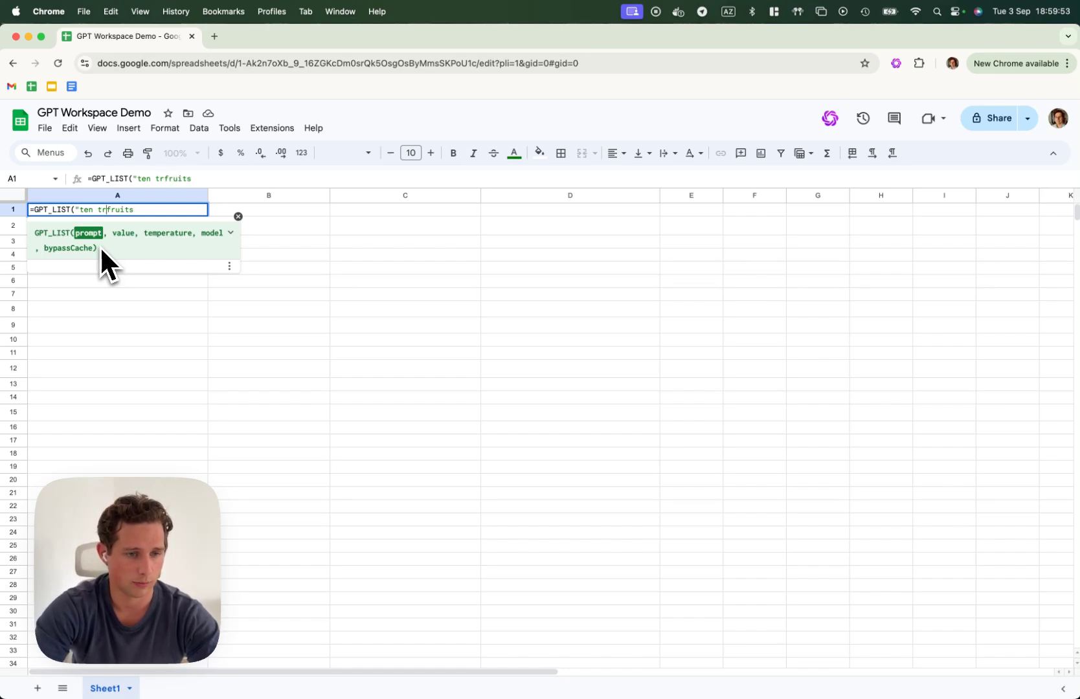
text(al)
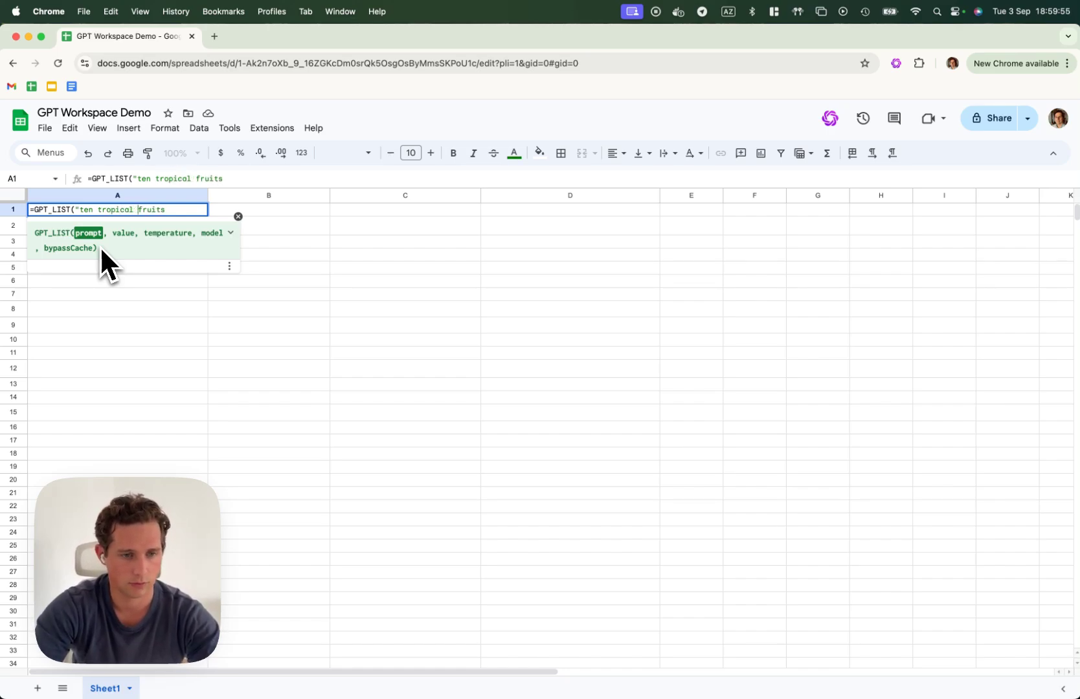
key(alt+Right)
text("))
key(Return)
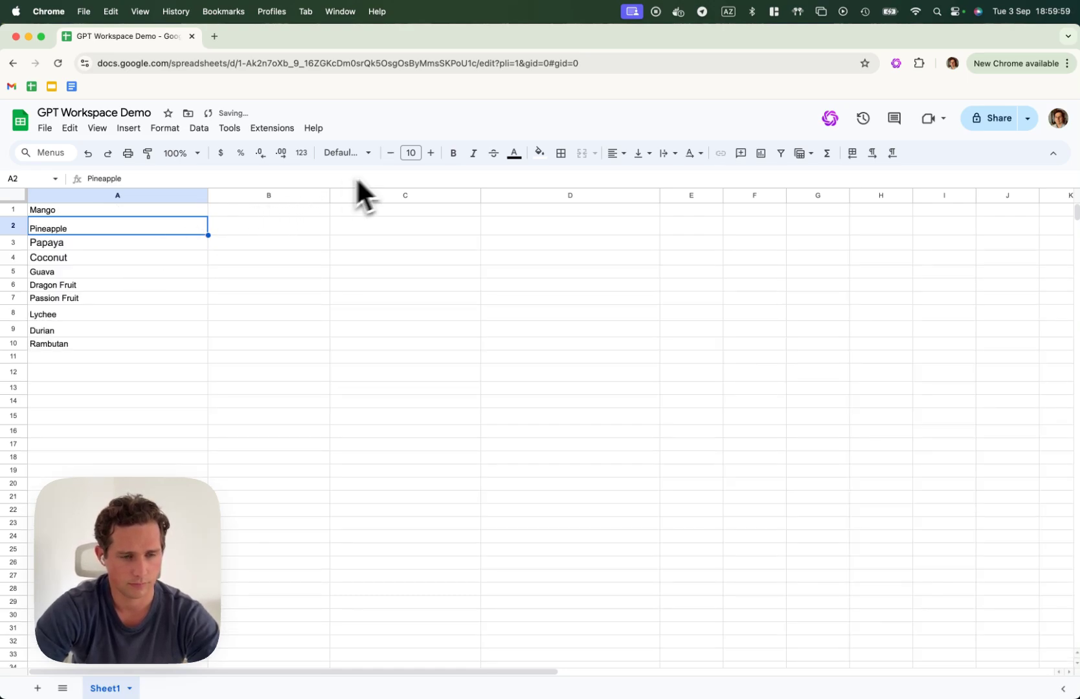
click(138, 214)
drag(138, 214, 122, 348)
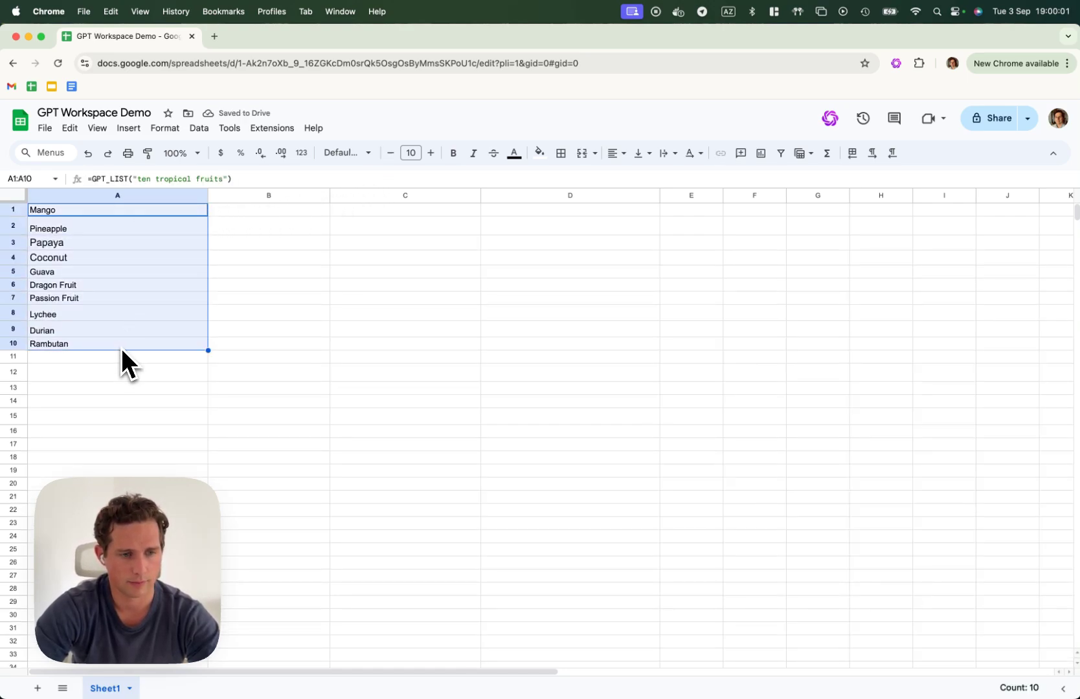
click(282, 369)
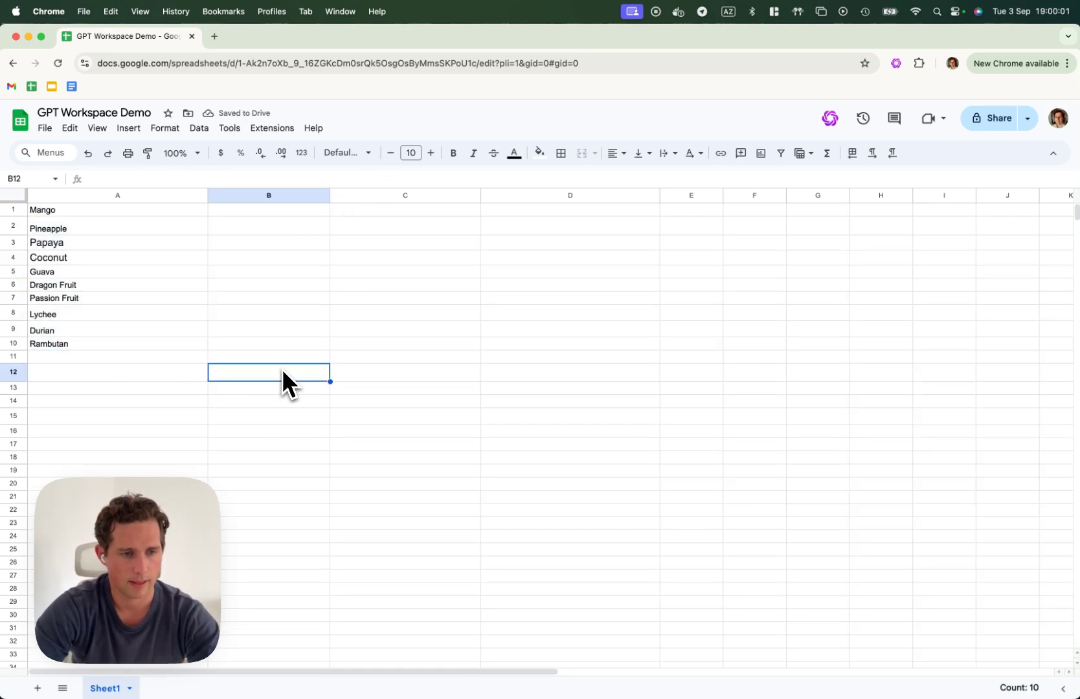
click(373, 215)
text(=GPT()
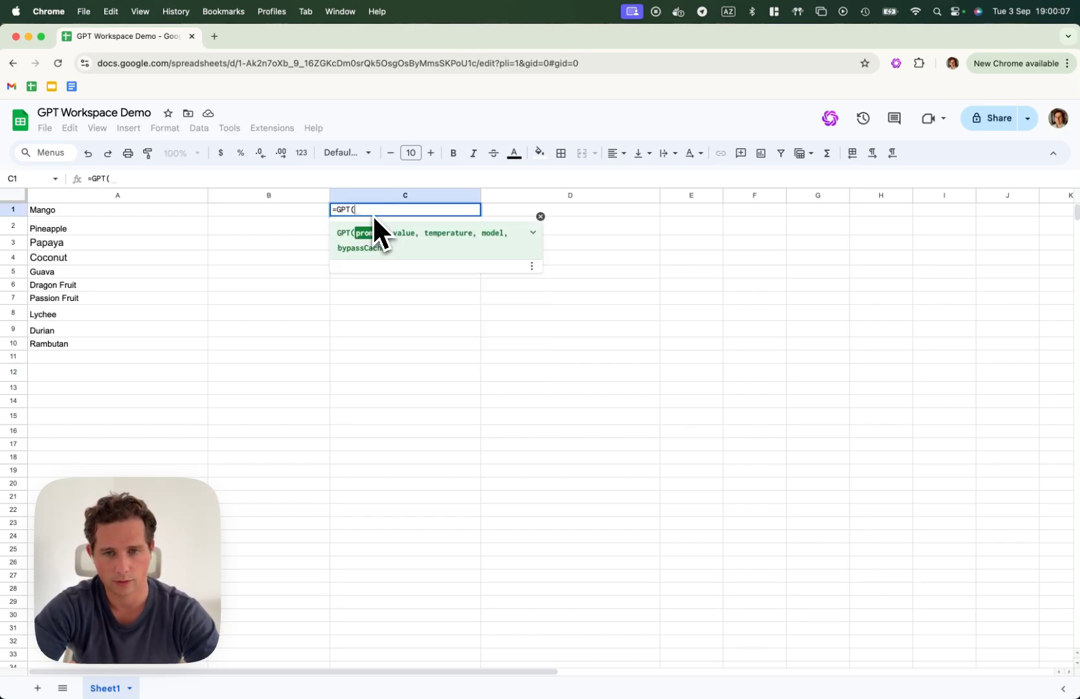
text(")
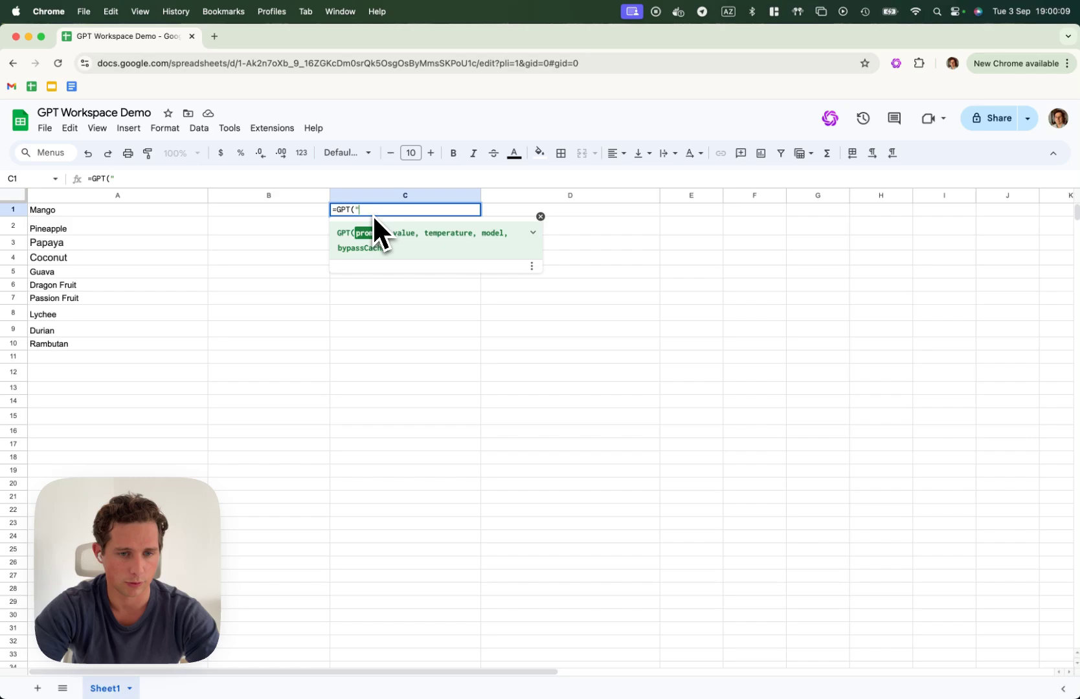
text(summa)
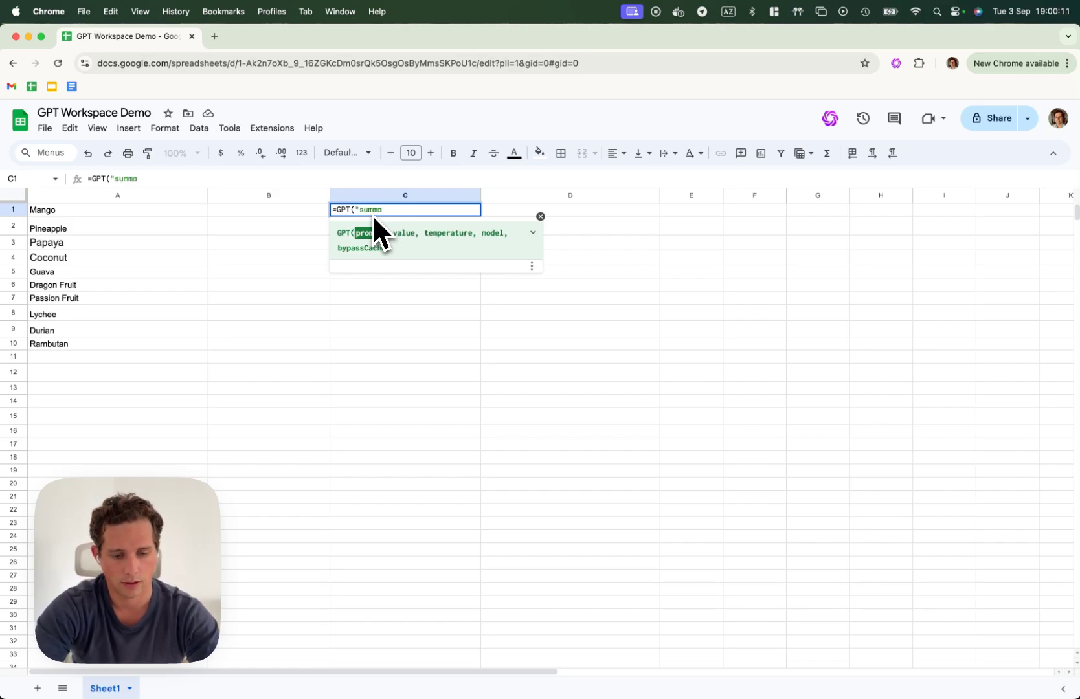
key(BackSpace)
key(BackSpace)
key(BackSpace)
key(BackSpace)
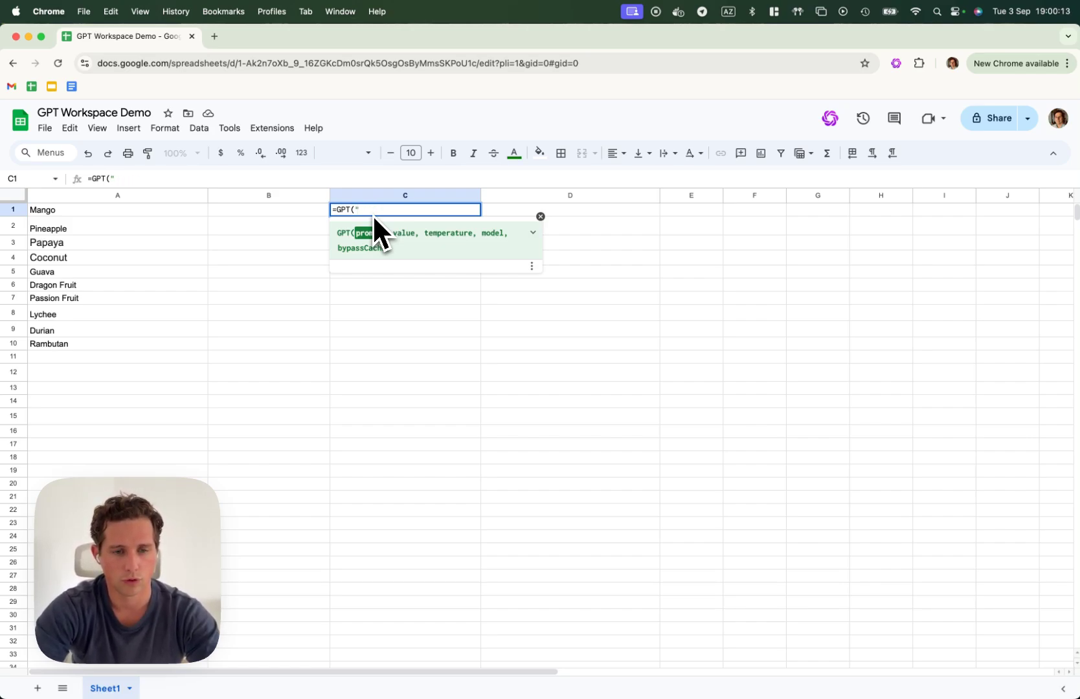
text(summarize the v)
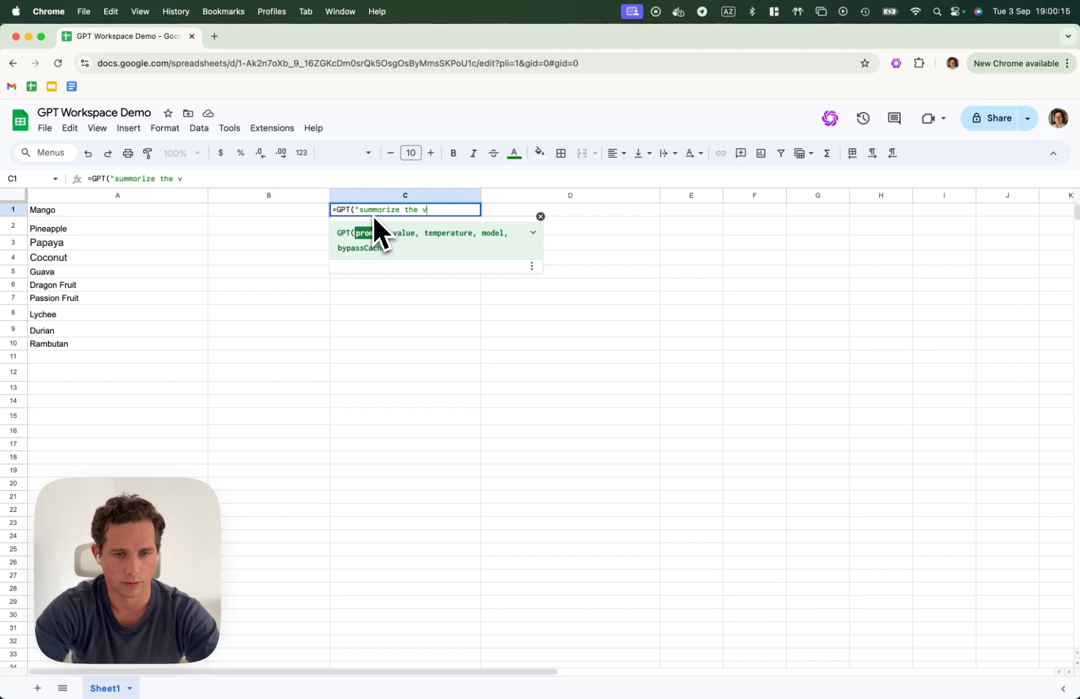
text(alues")
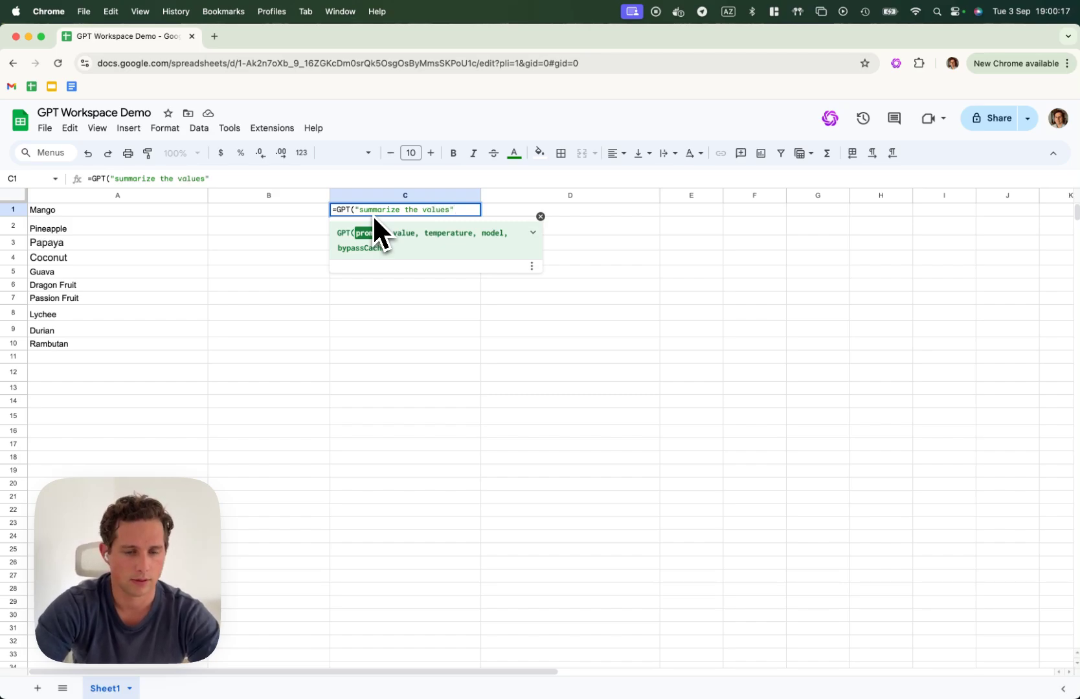
text(, A1)
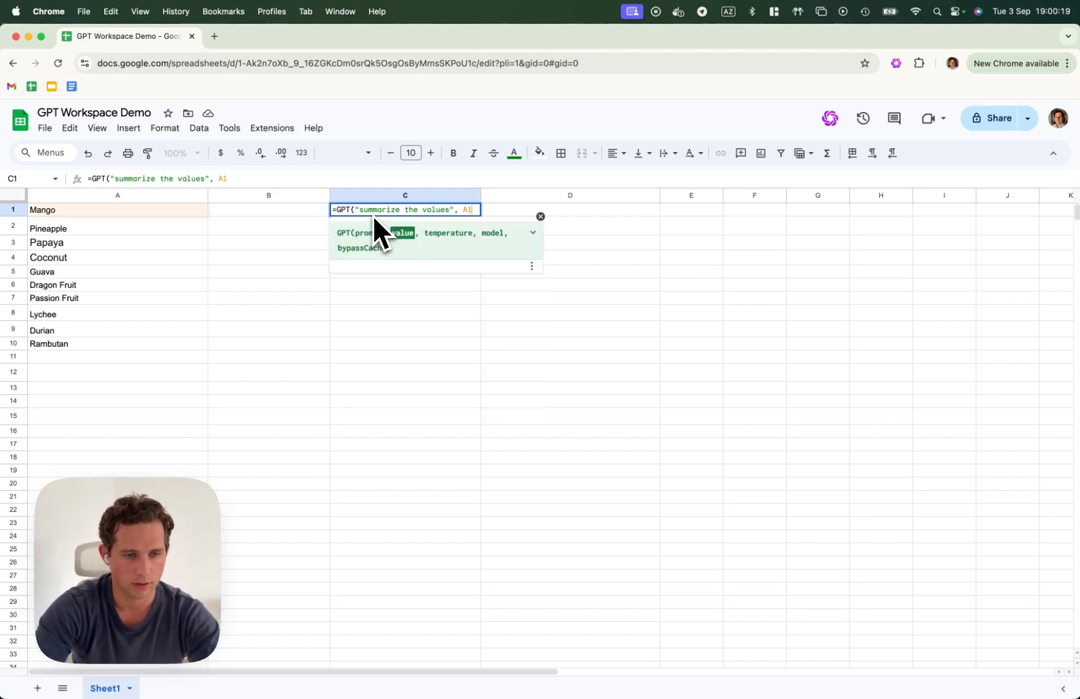
text(:1)
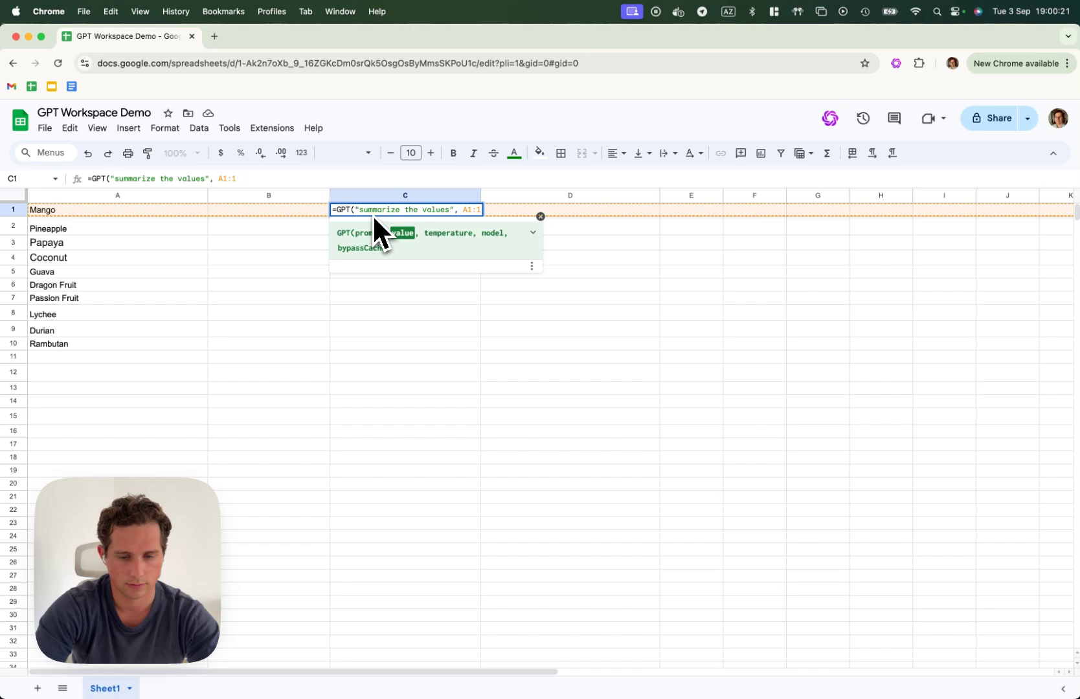
text(0)
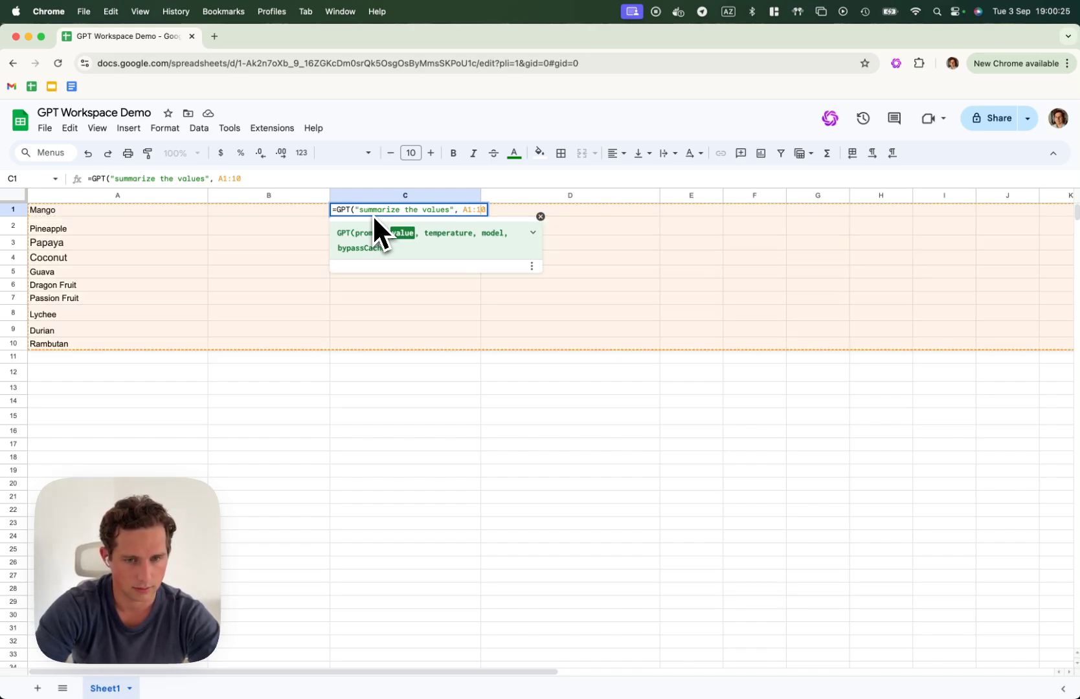
text(A)
key(Return)
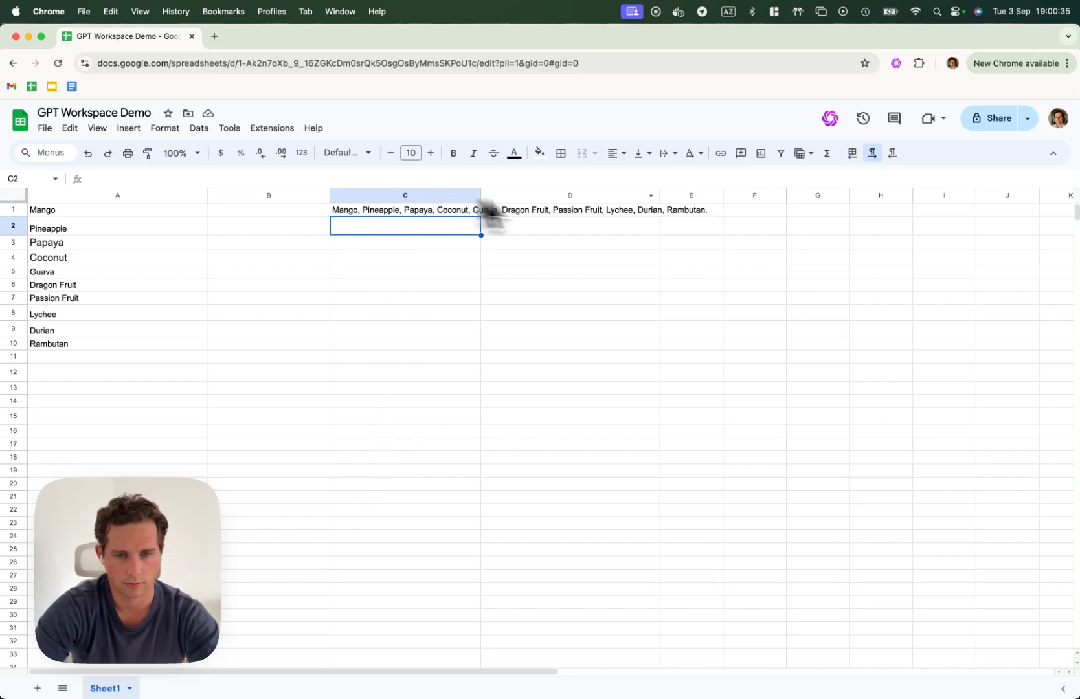
drag(346, 248, 383, 191)
Clear column C and enter a GPT haiku formula on the fruit in A1 into B1
key(Delete)
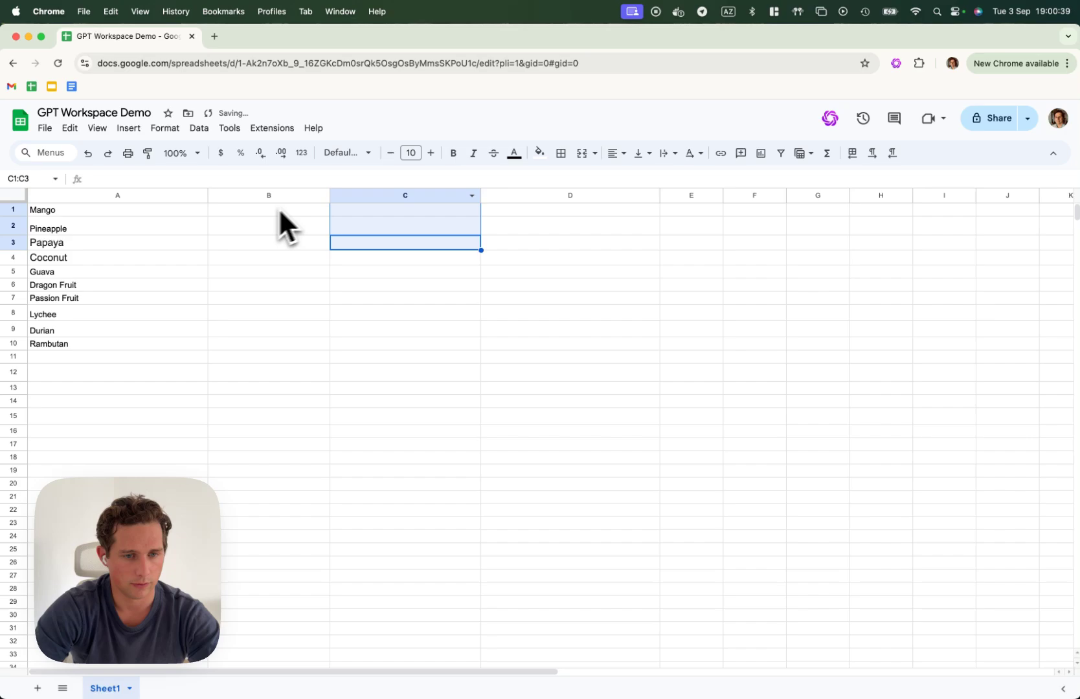
click(261, 212)
text(=GPT(")
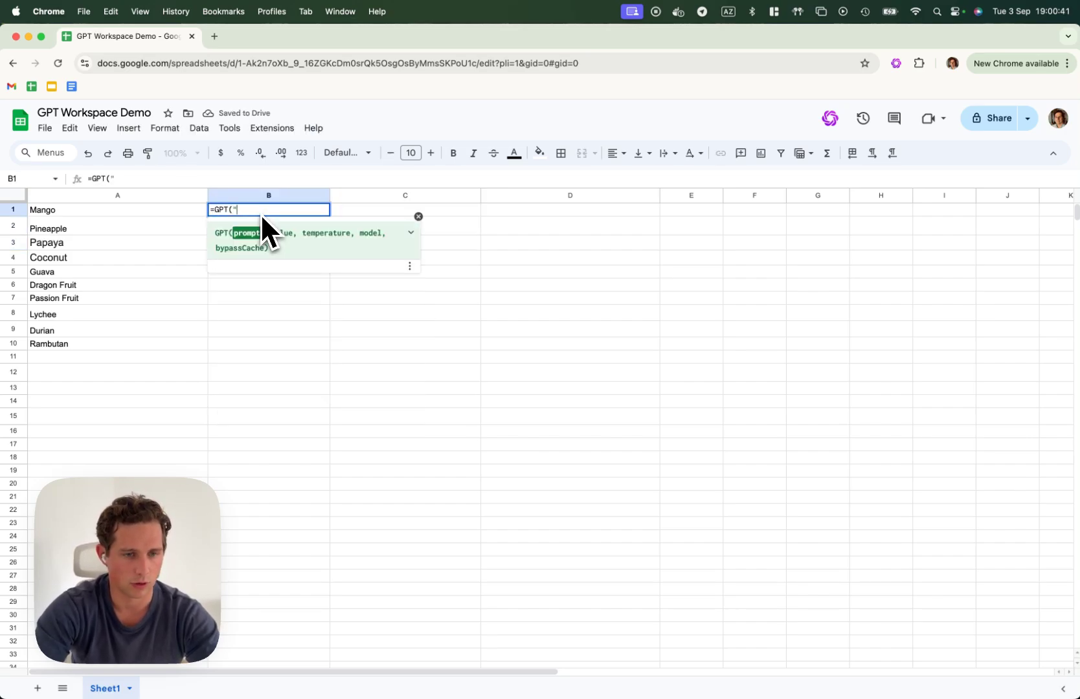
text(do an haiku")
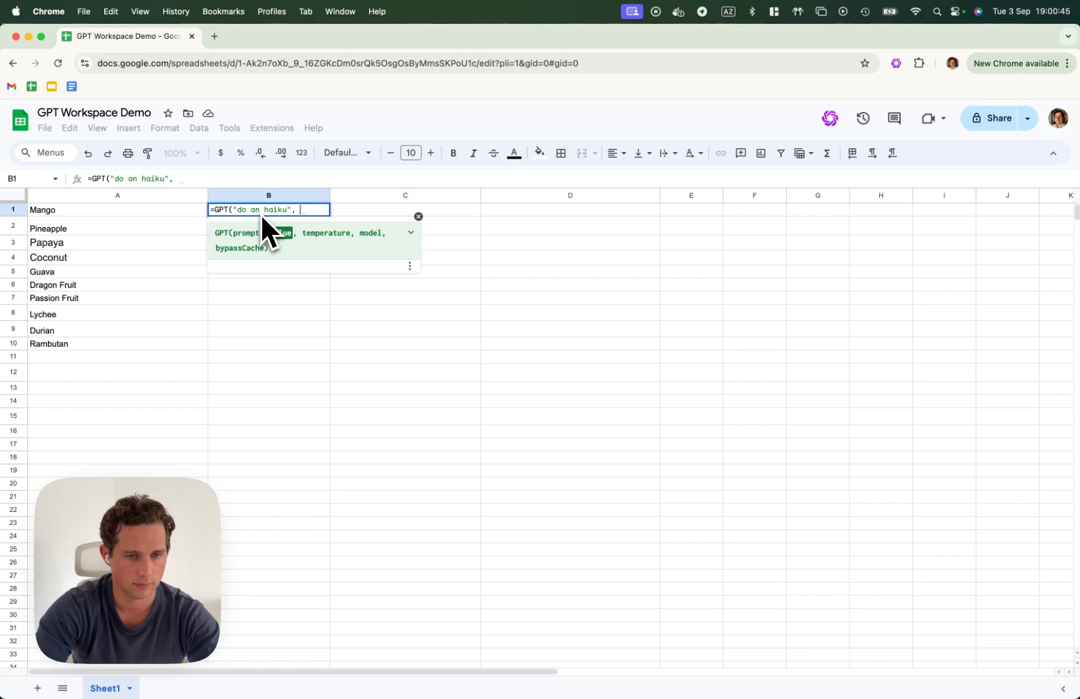
text(, A1))
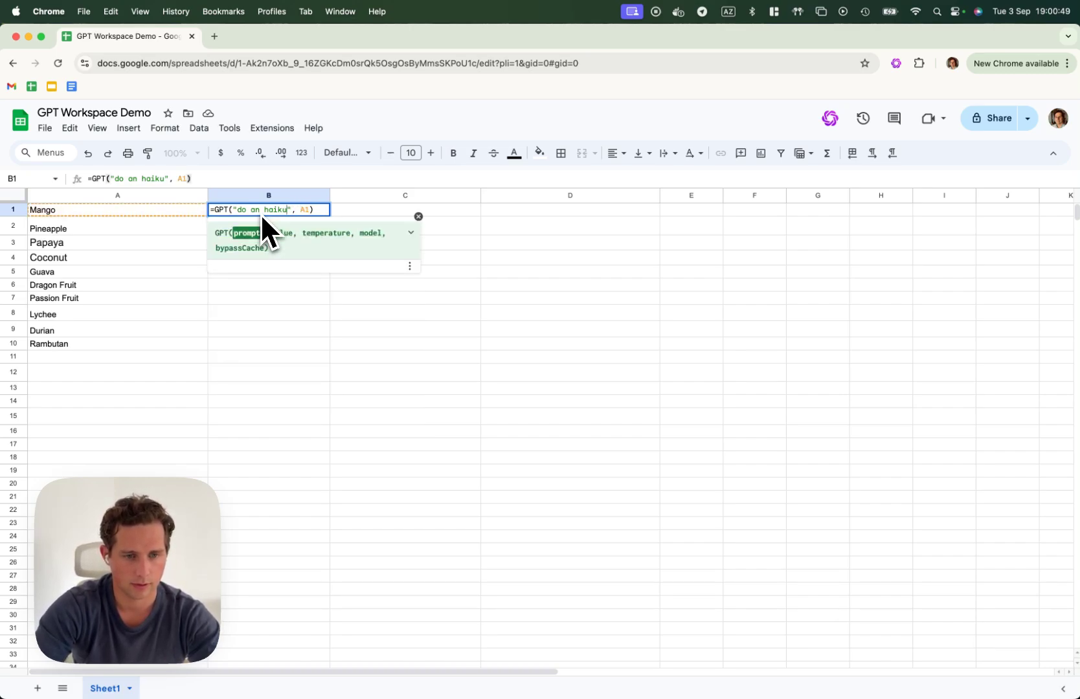
key(Left)
key(Left)
key(Left)
text(on the fruit)
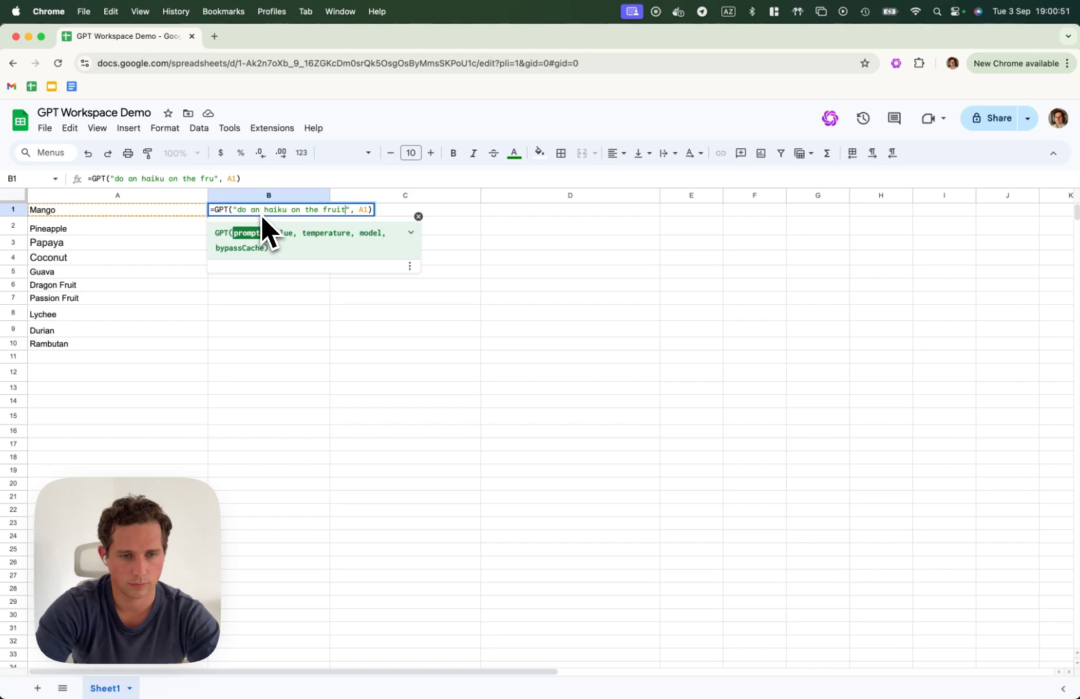
key(Return)
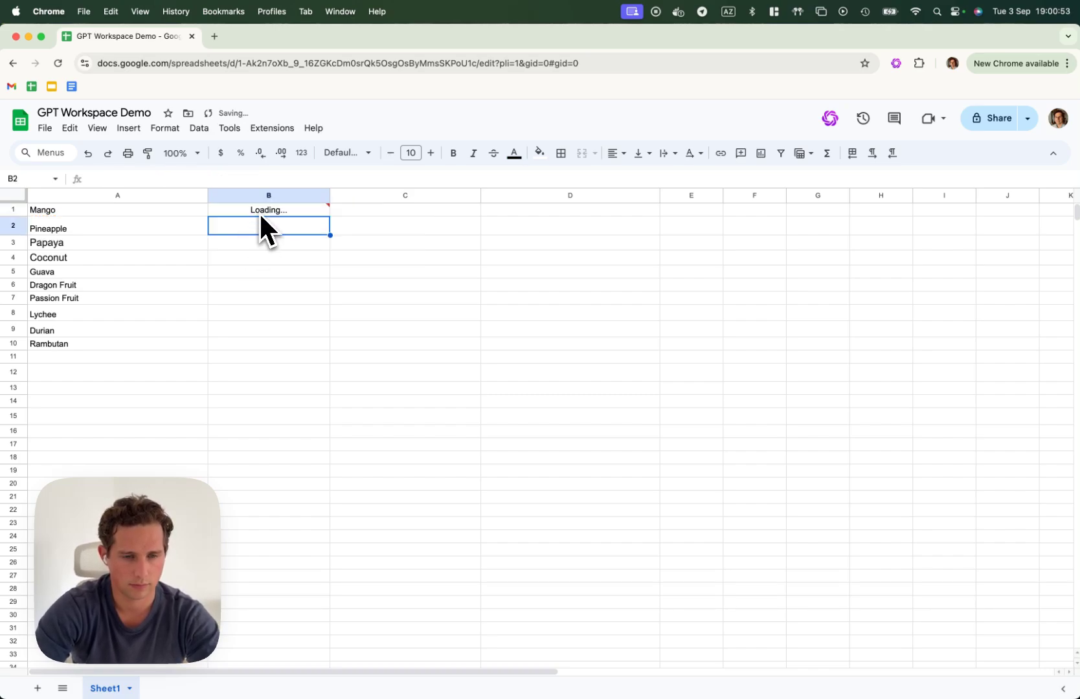
Fill the haiku formula down from B1 through B10
click(259, 212)
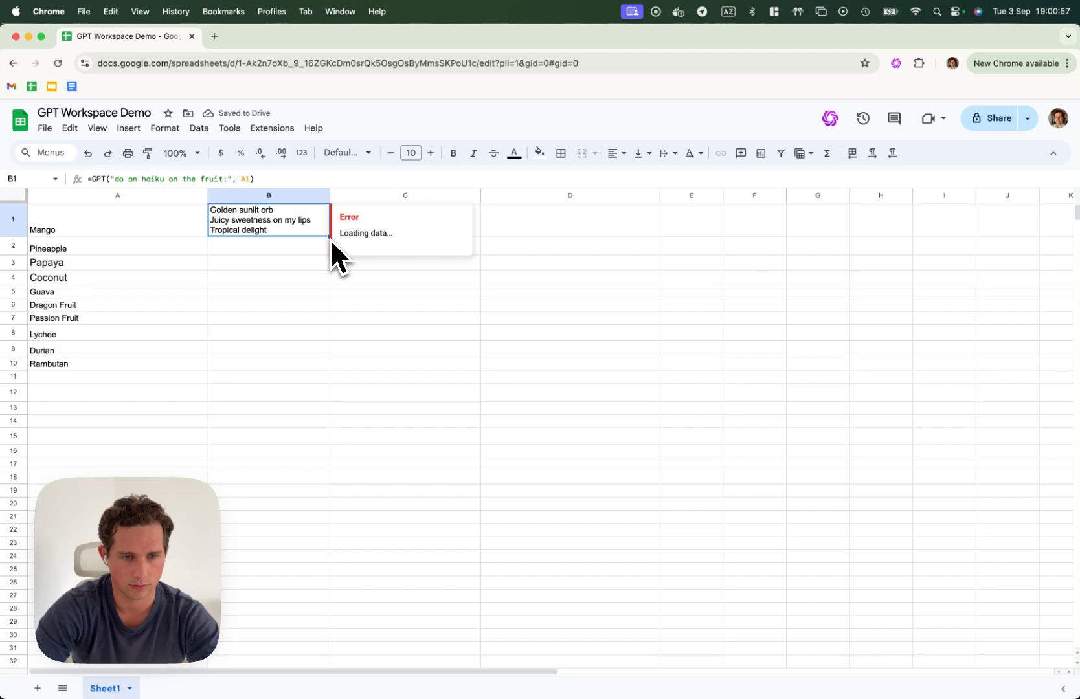
drag(328, 238, 318, 363)
click(400, 348)
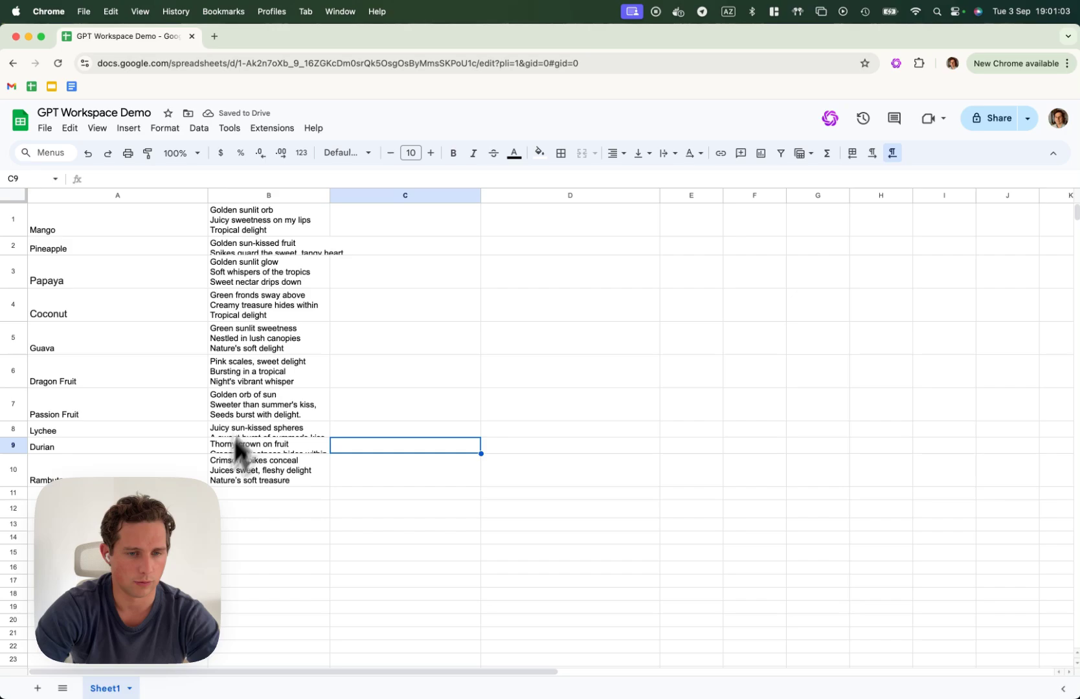
Make rows 2 and 8 taller and widen column B to display the haikus
drag(16, 257, 14, 269)
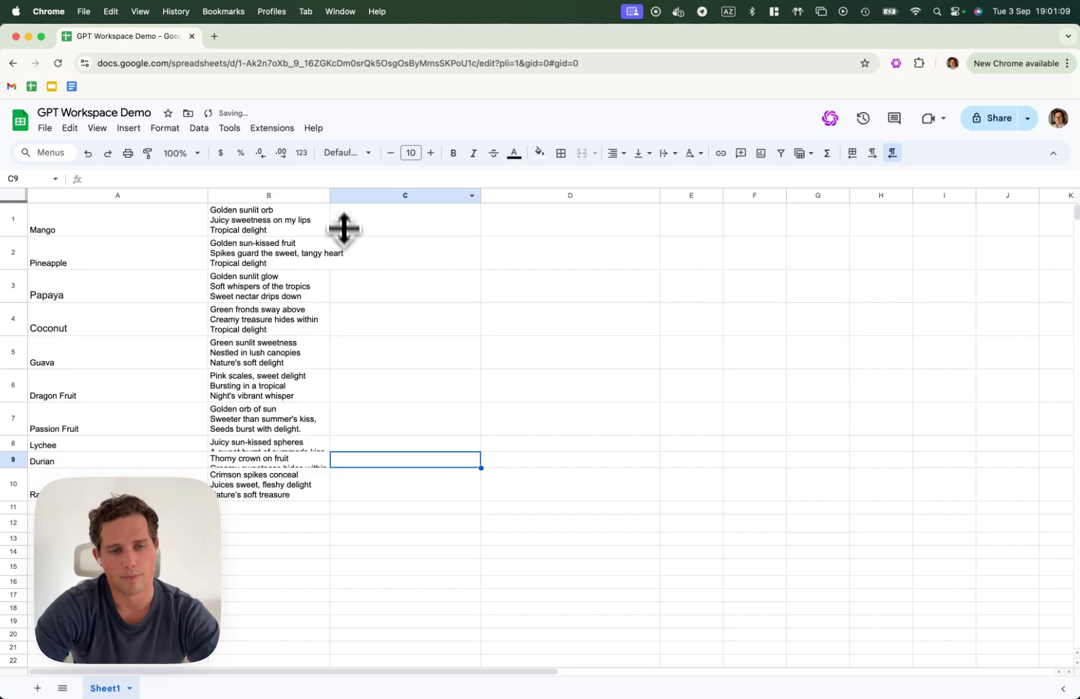
drag(330, 195, 350, 196)
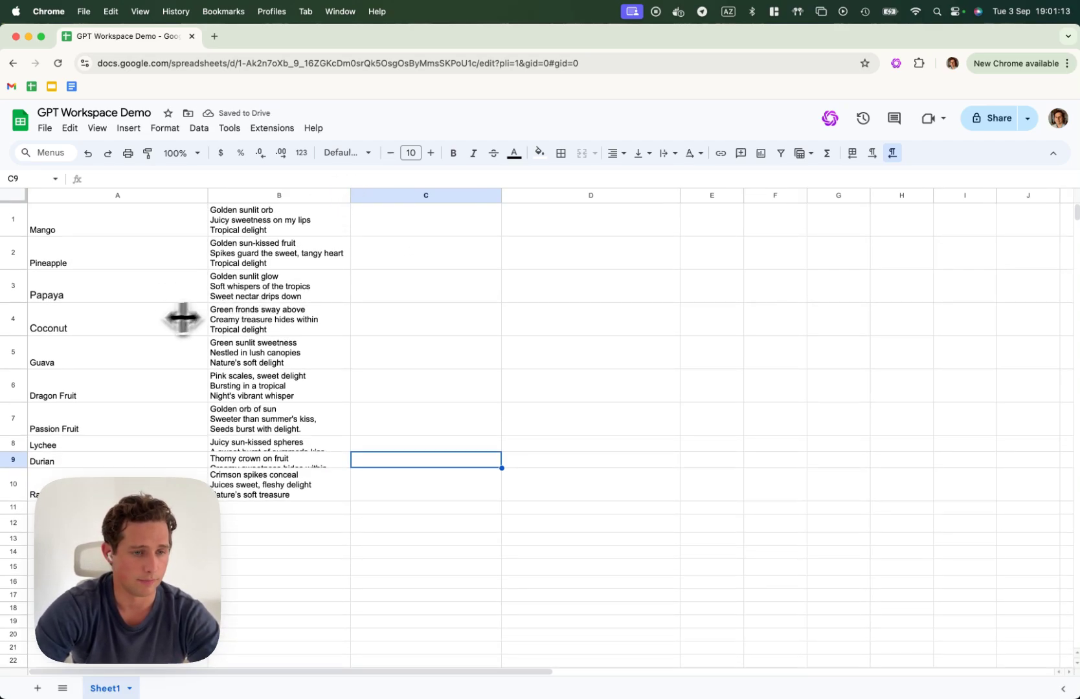
scroll(188, 463, down, 1)
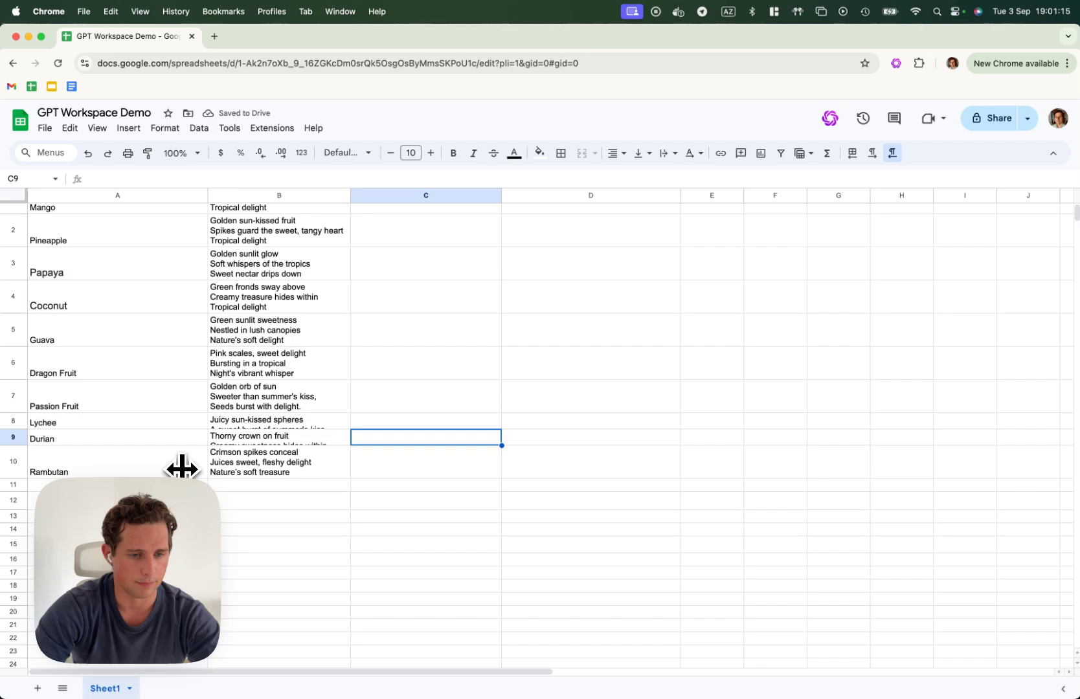
drag(15, 429, 14, 442)
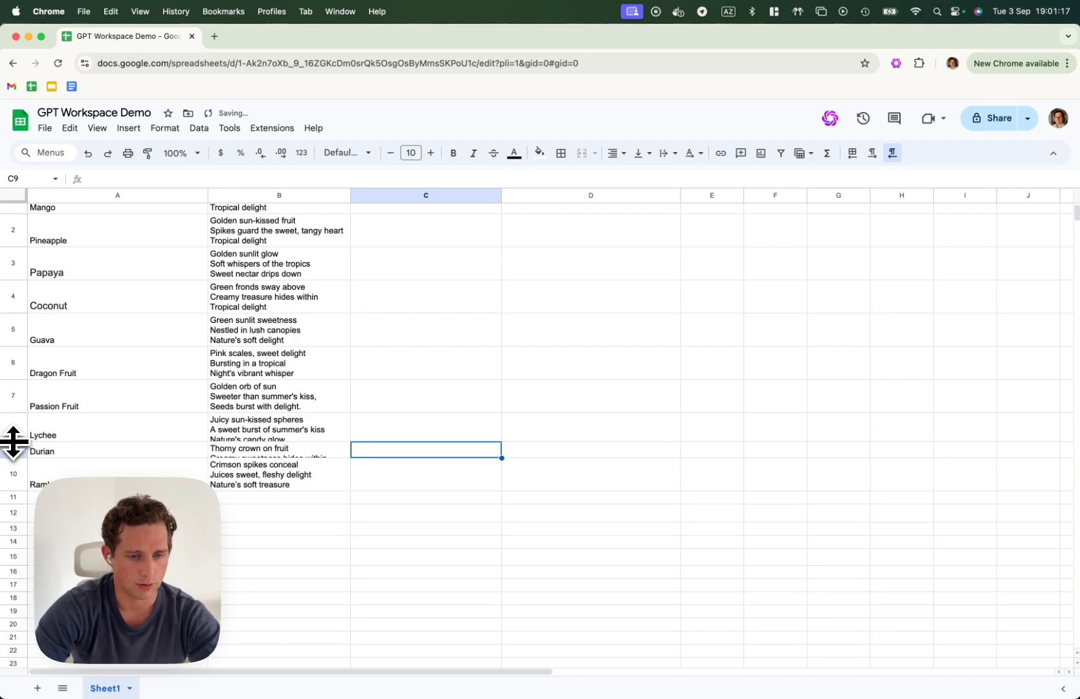
scroll(214, 456, down, 5)
scroll(210, 440, down, 3)
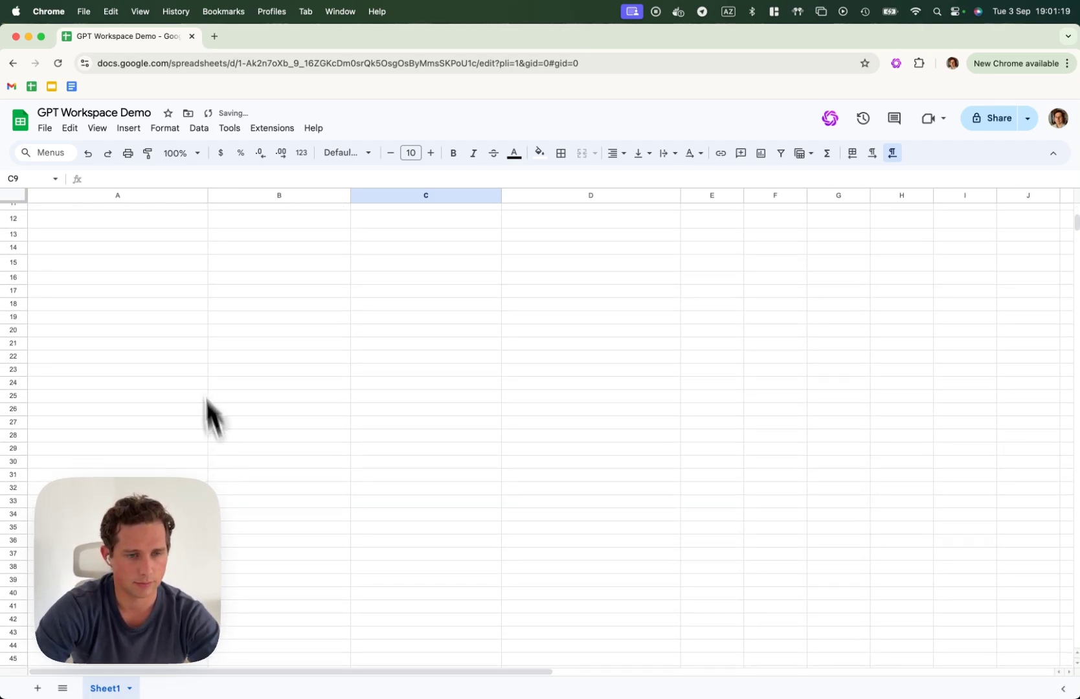
Enter a GPT_TABLE formula in A15 for ten fruits and their nutritional values
click(146, 262)
text(=)
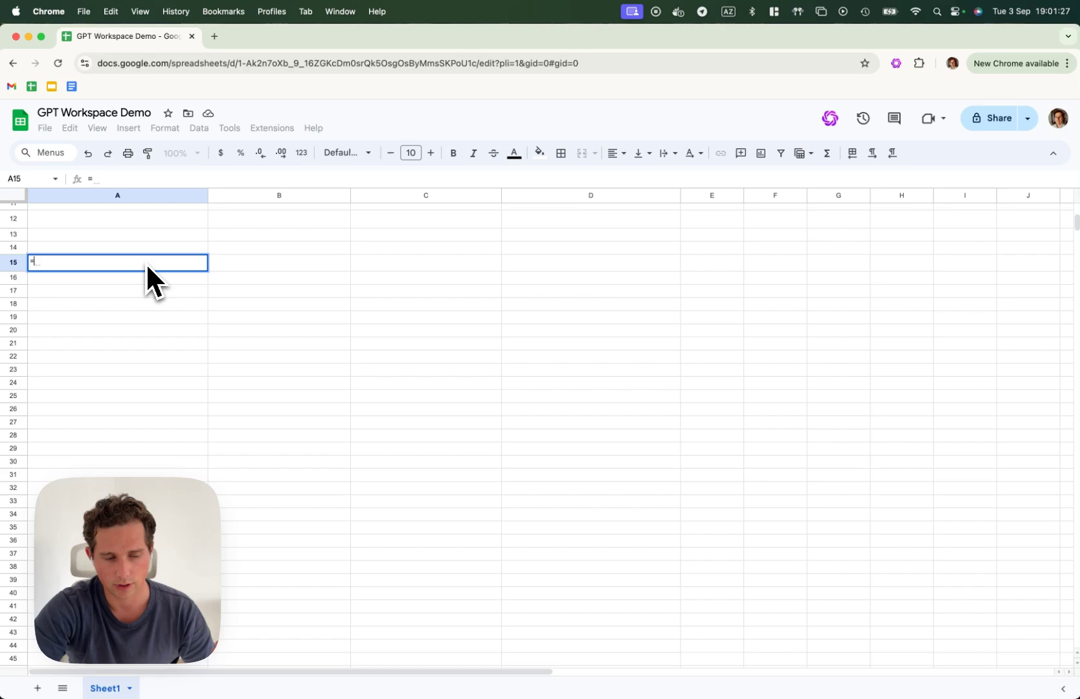
text(GPT)
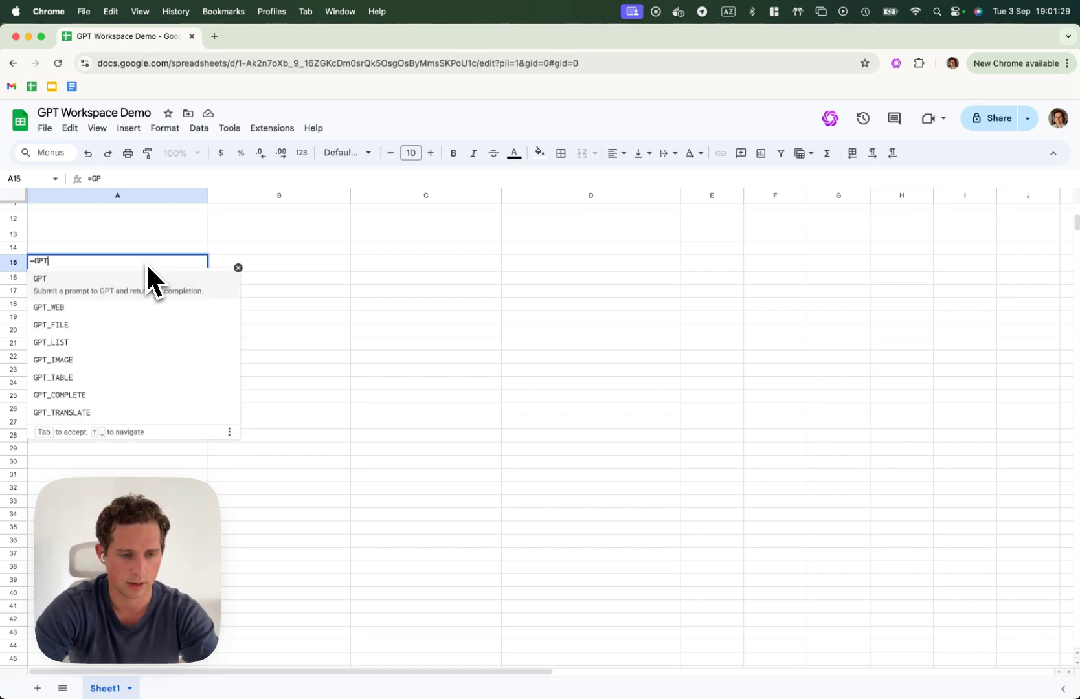
key(Down)
key(Down)
key(Down)
key(Down)
key(Down)
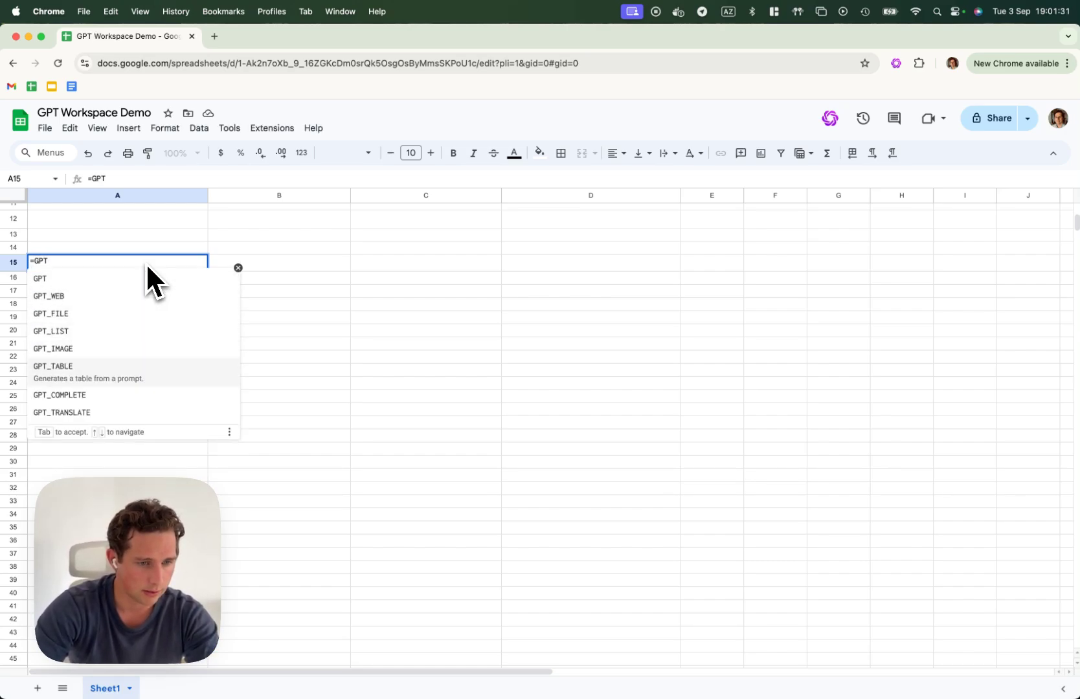
key(Tab)
text("fruit)
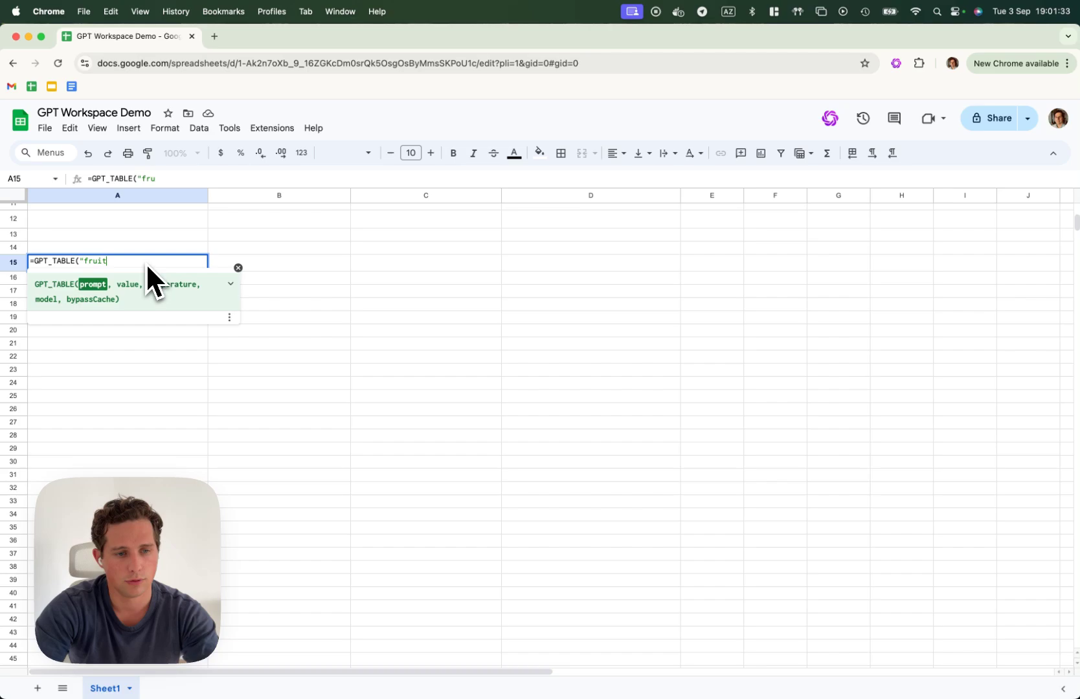
text(s and their n)
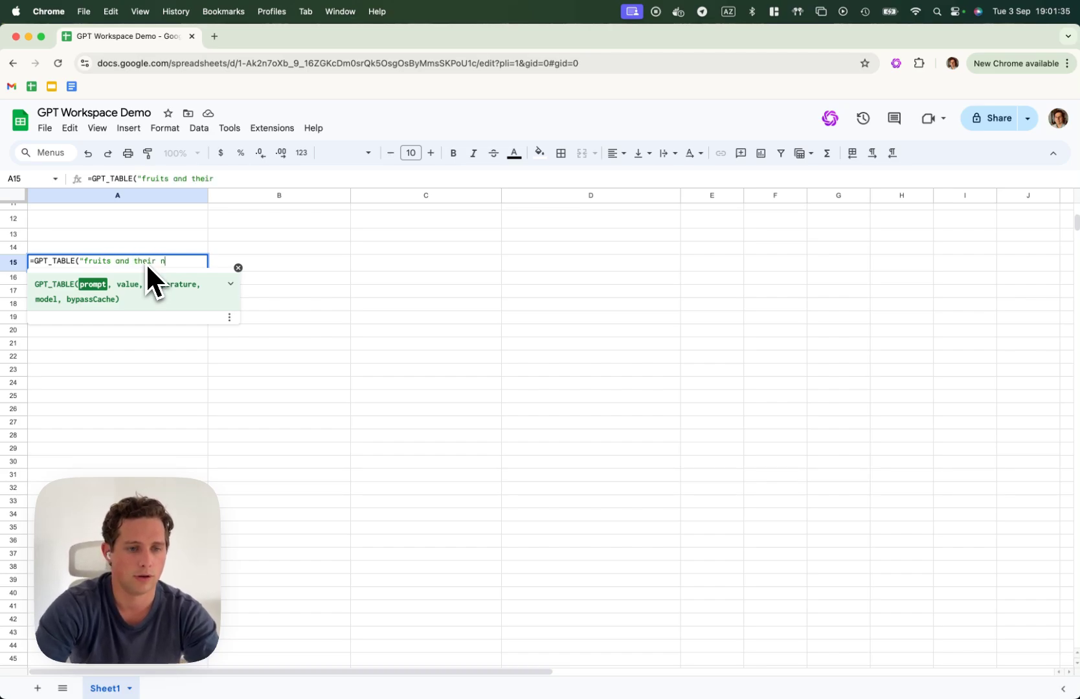
text(utritional )
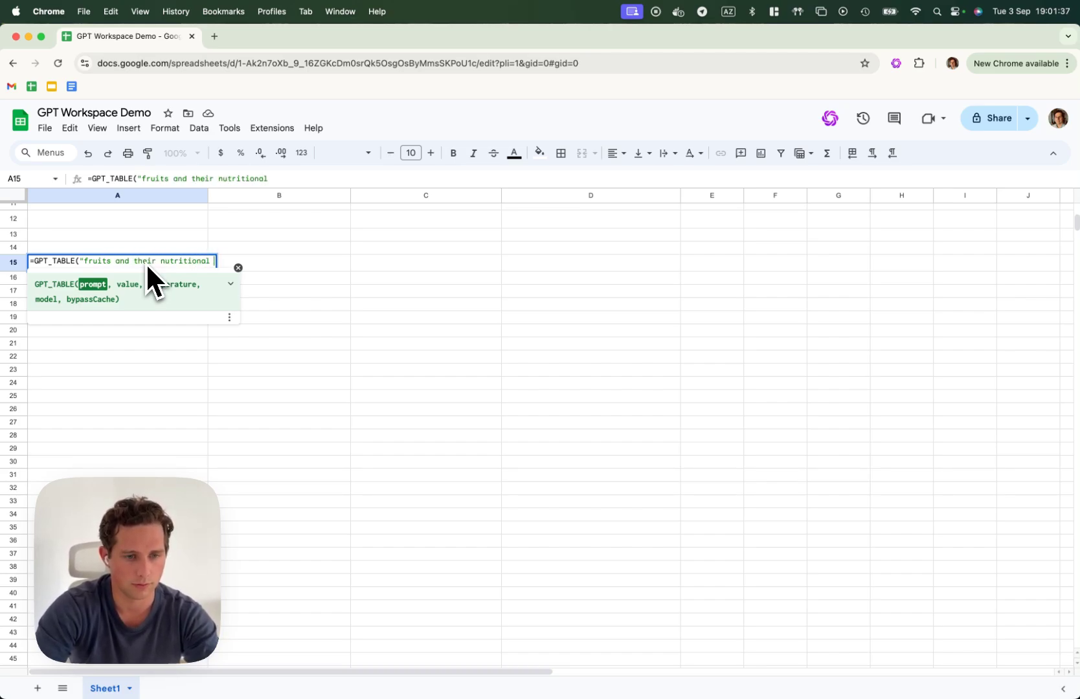
text(values"))
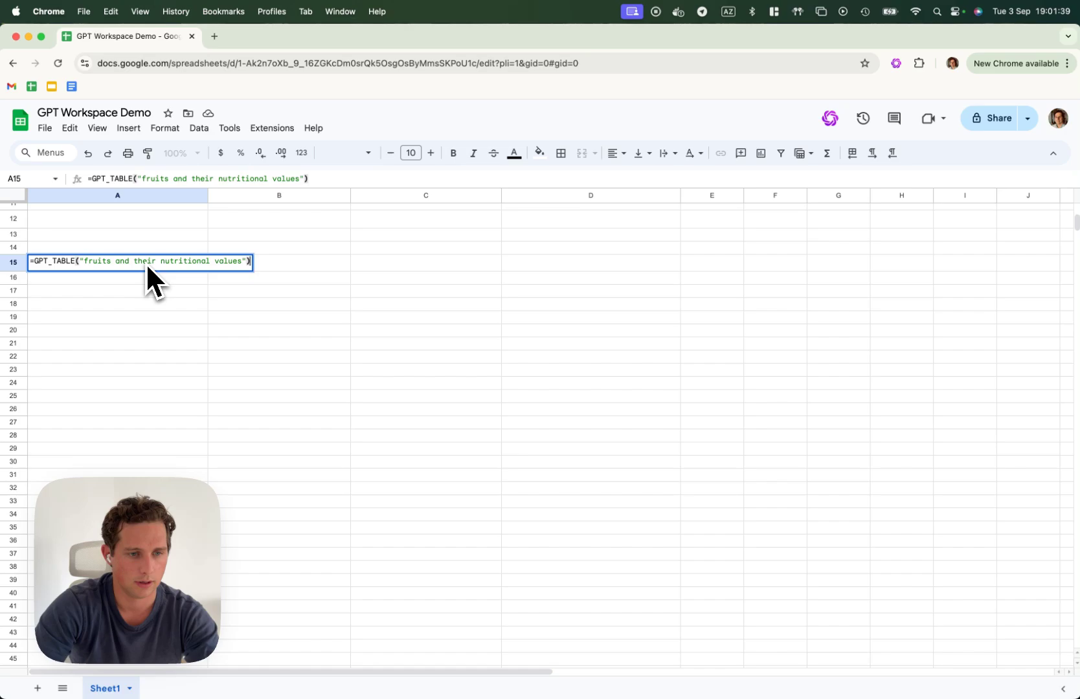
text(ten)
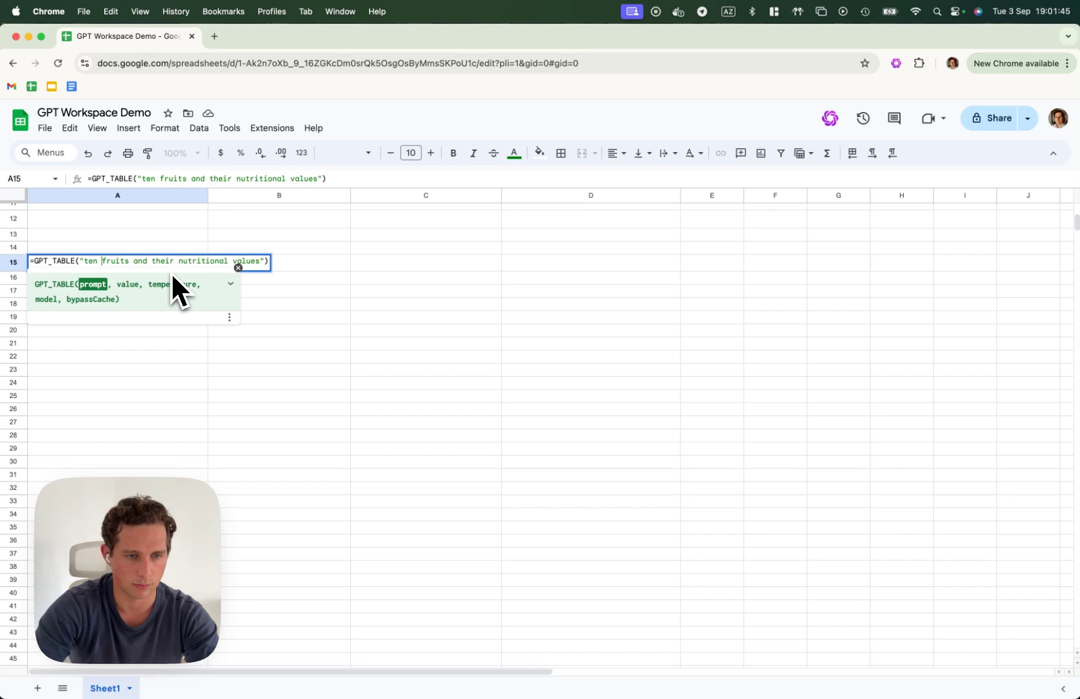
key(Return)
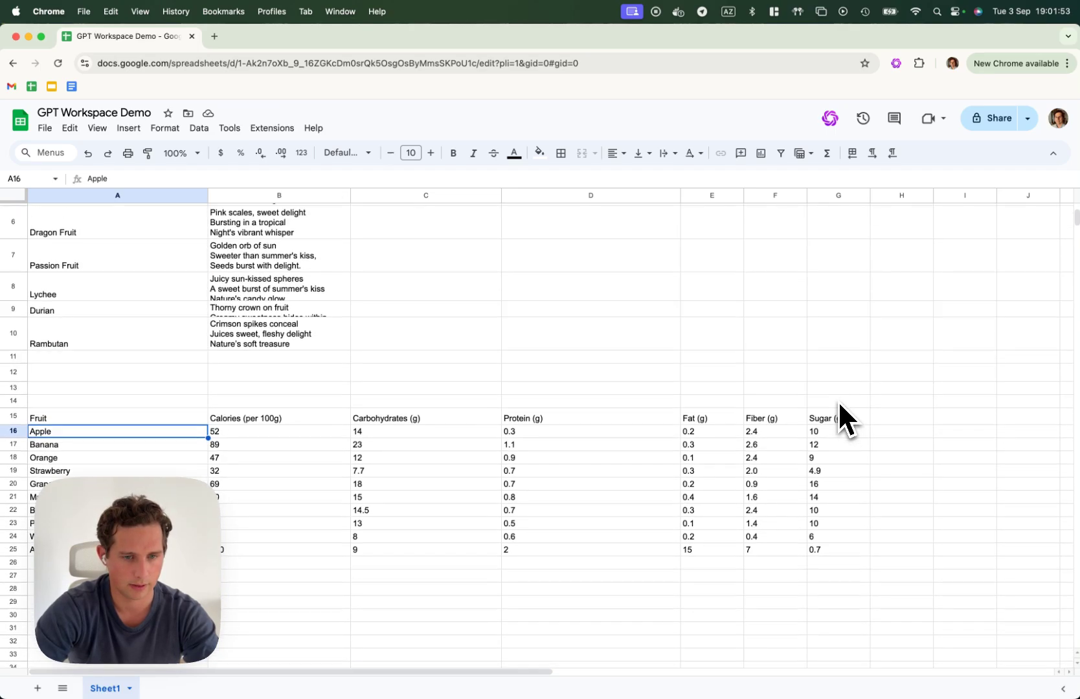
Enter =GPT_TRANSLATE("spanish", B1) in C1 beside the Mango haiku
scroll(838, 400, up, 5)
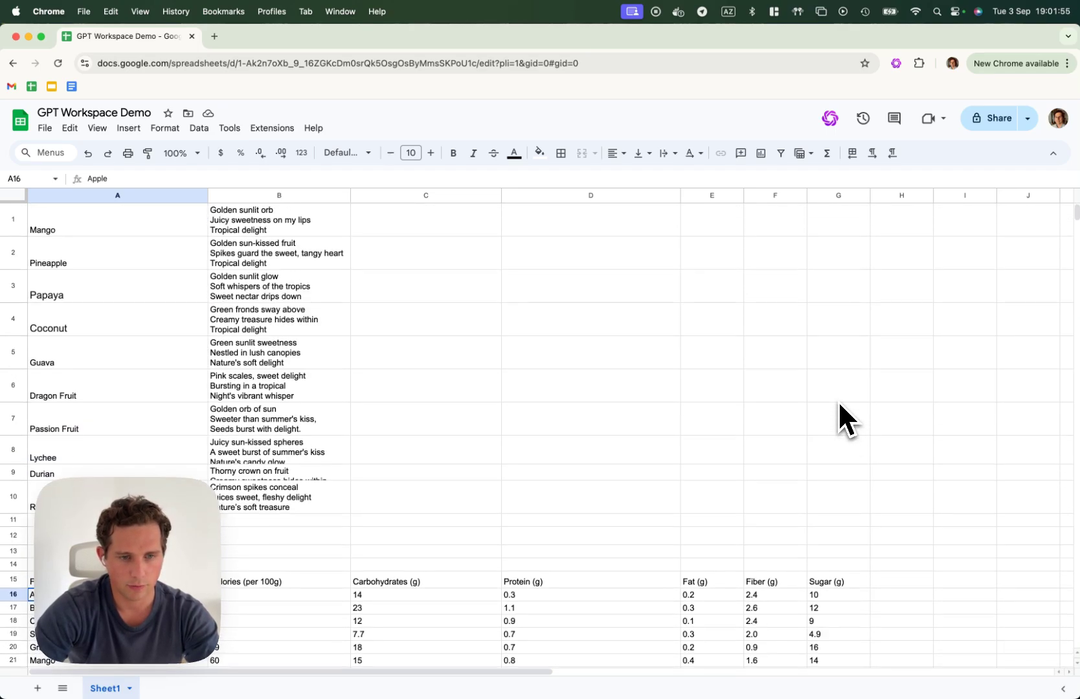
click(423, 222)
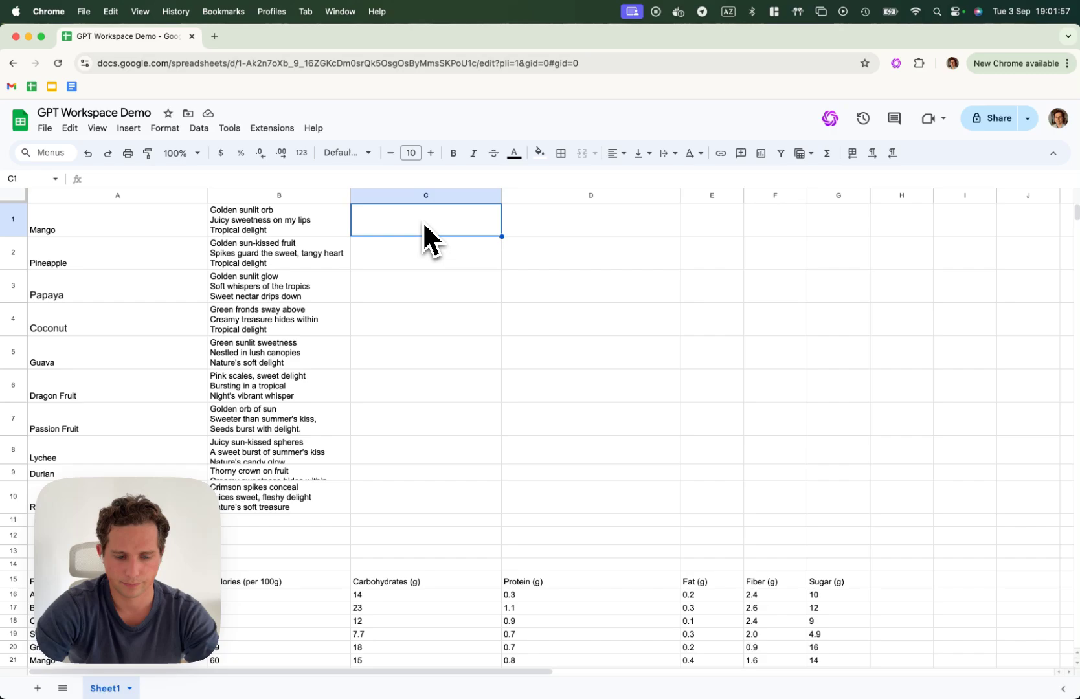
text(=GPT)
key(Down)
key(Down)
key(Down)
key(Down)
key(Down)
key(Down)
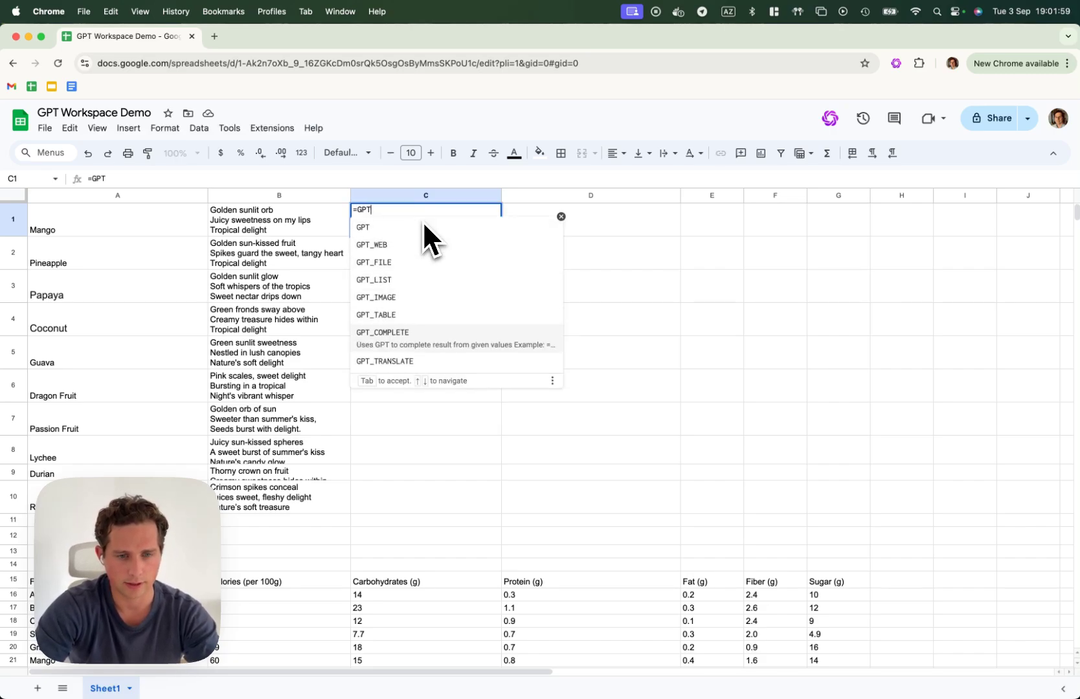
key(Down)
key(Tab)
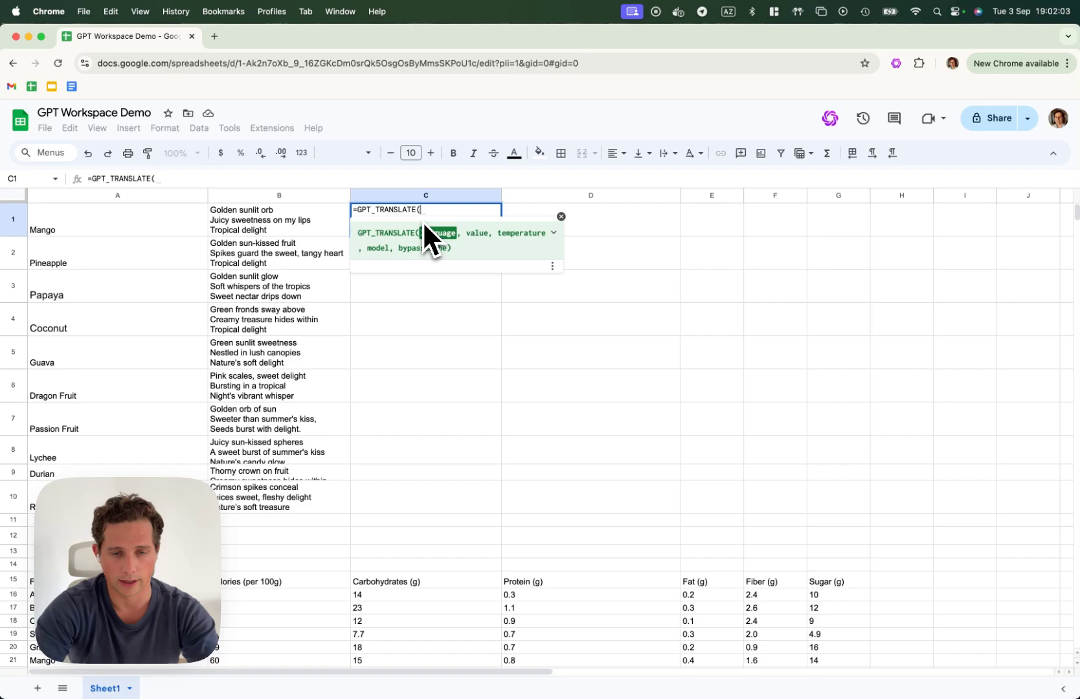
text(")
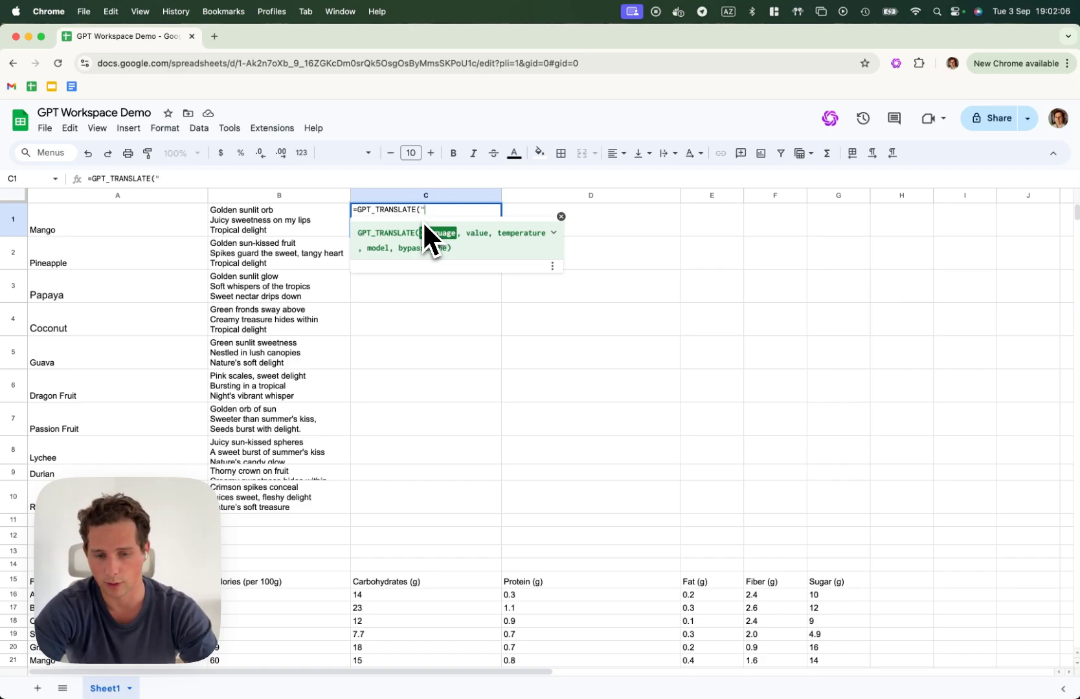
text(spanish", )
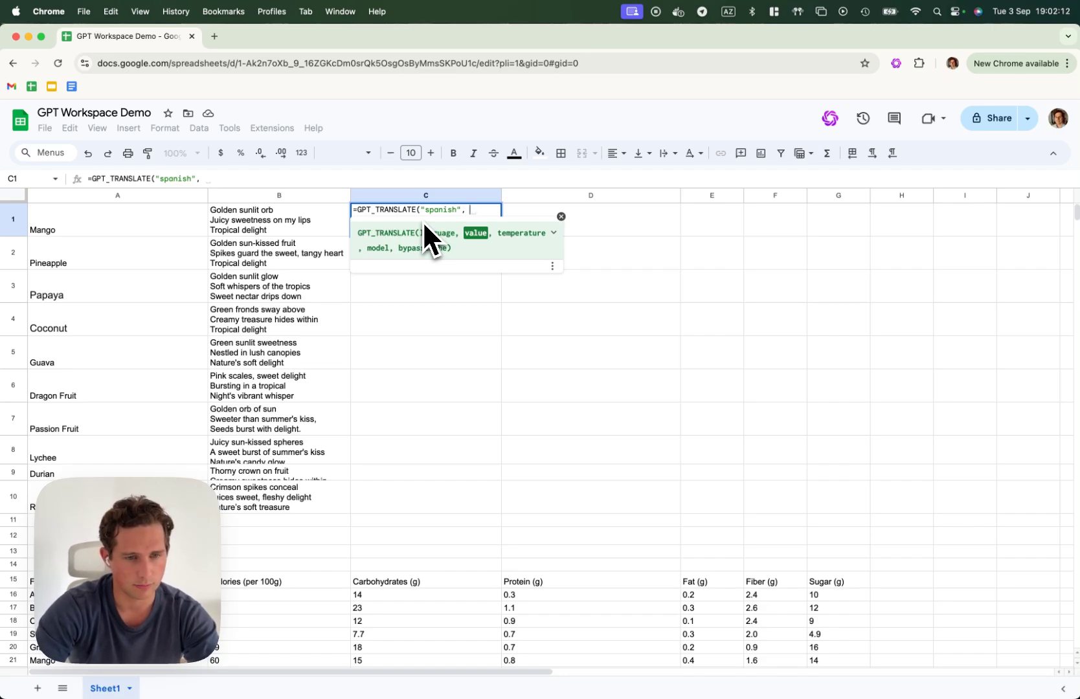
text(B1))
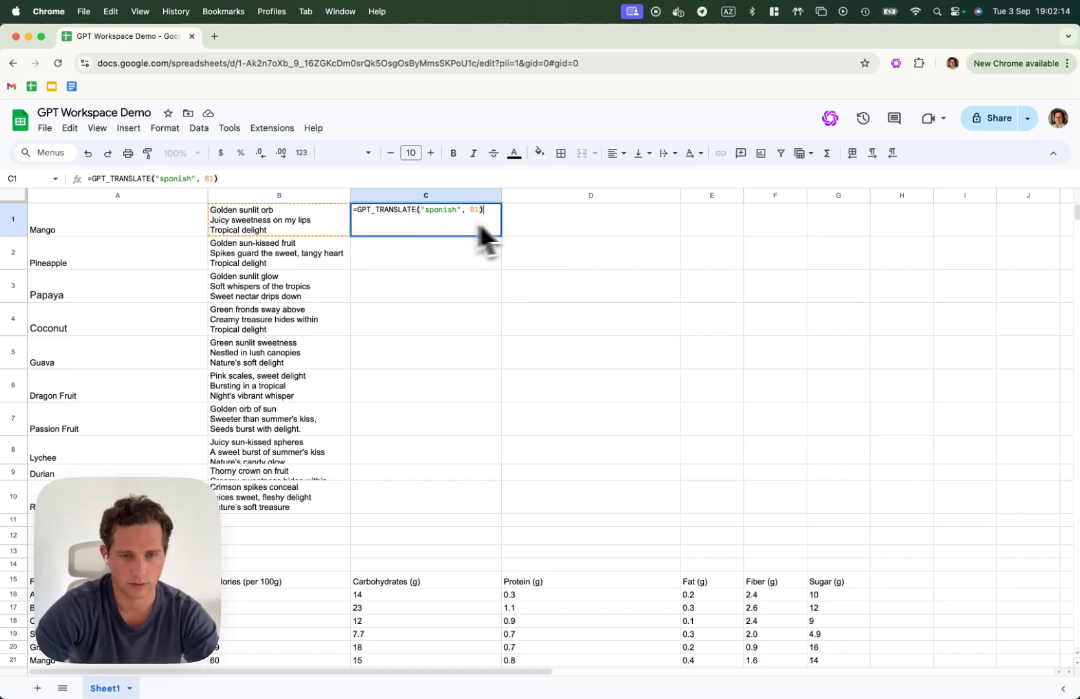
key(Return)
Fill the Spanish translation formula down from C1 through C10
click(490, 234)
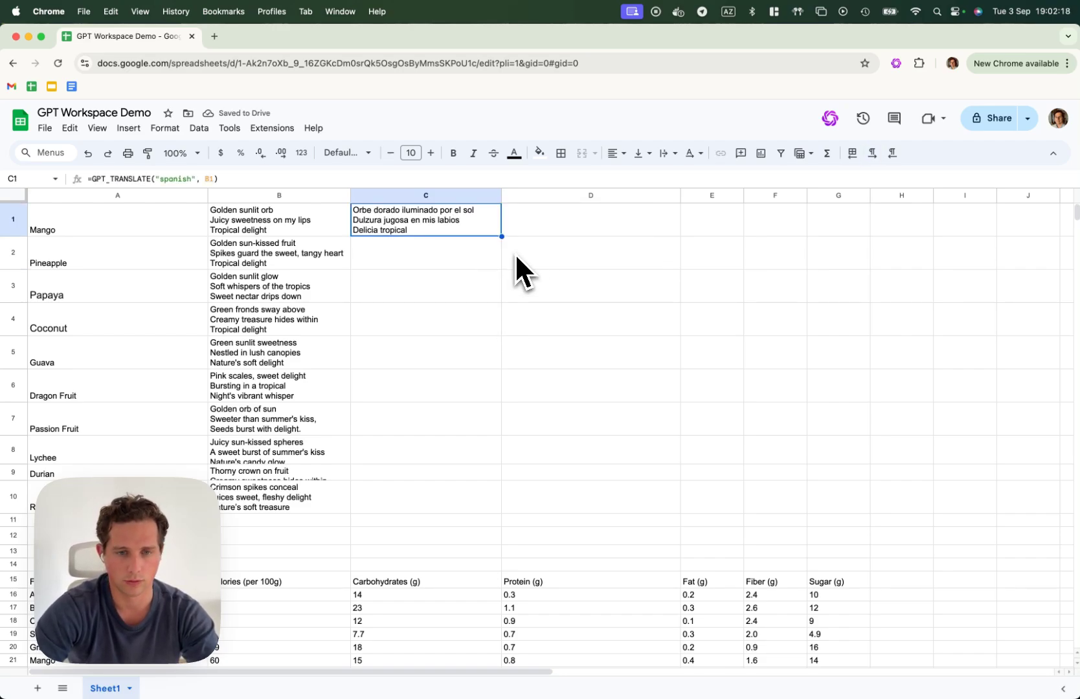
drag(502, 237, 474, 506)
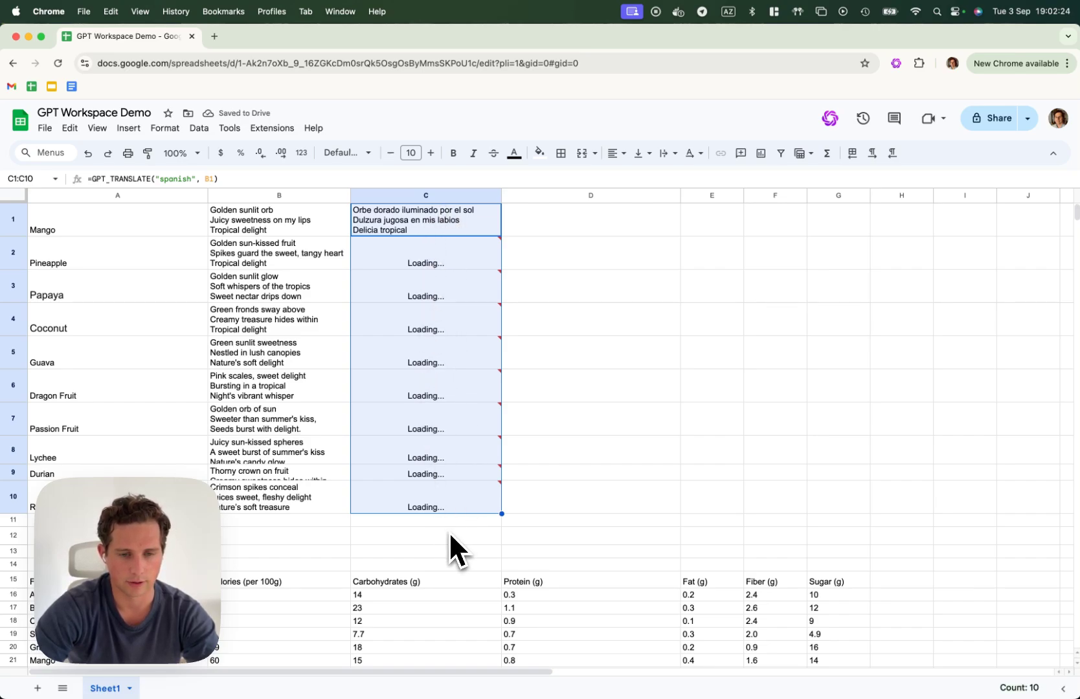
scroll(450, 534, down, 1)
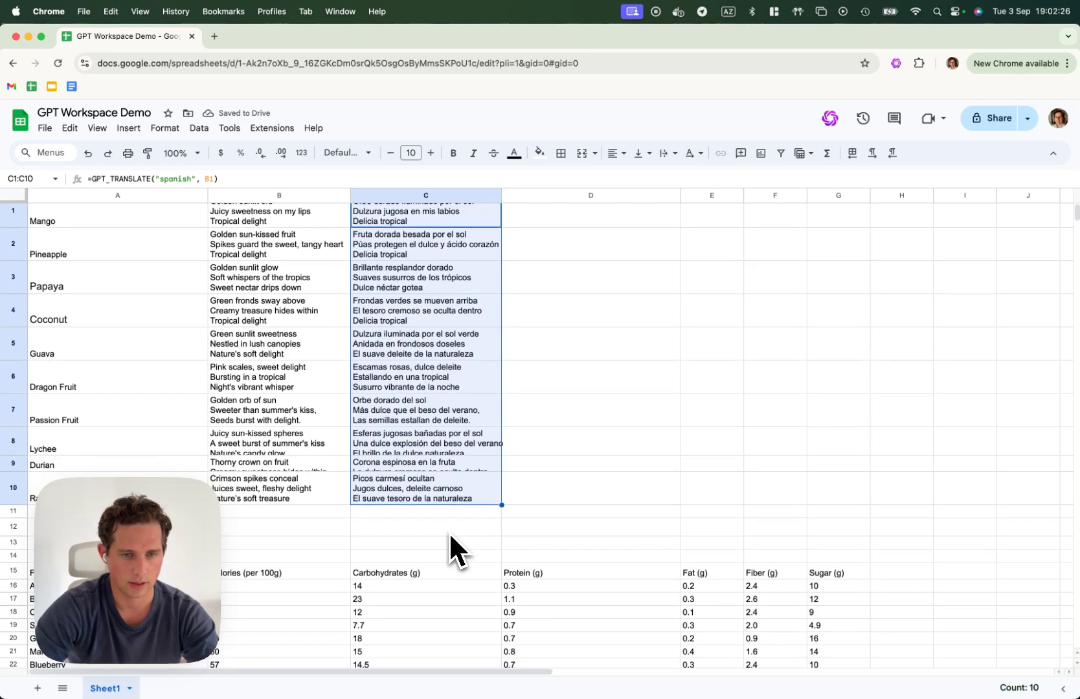
scroll(448, 531, down, 10)
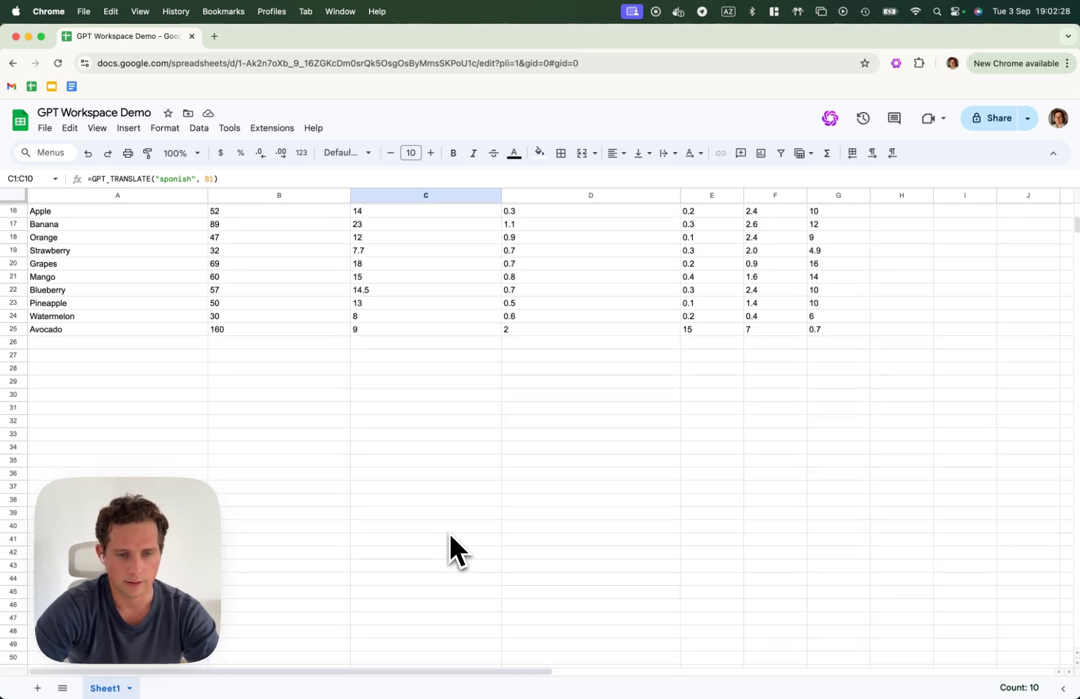
click(142, 380)
text(=GPT)
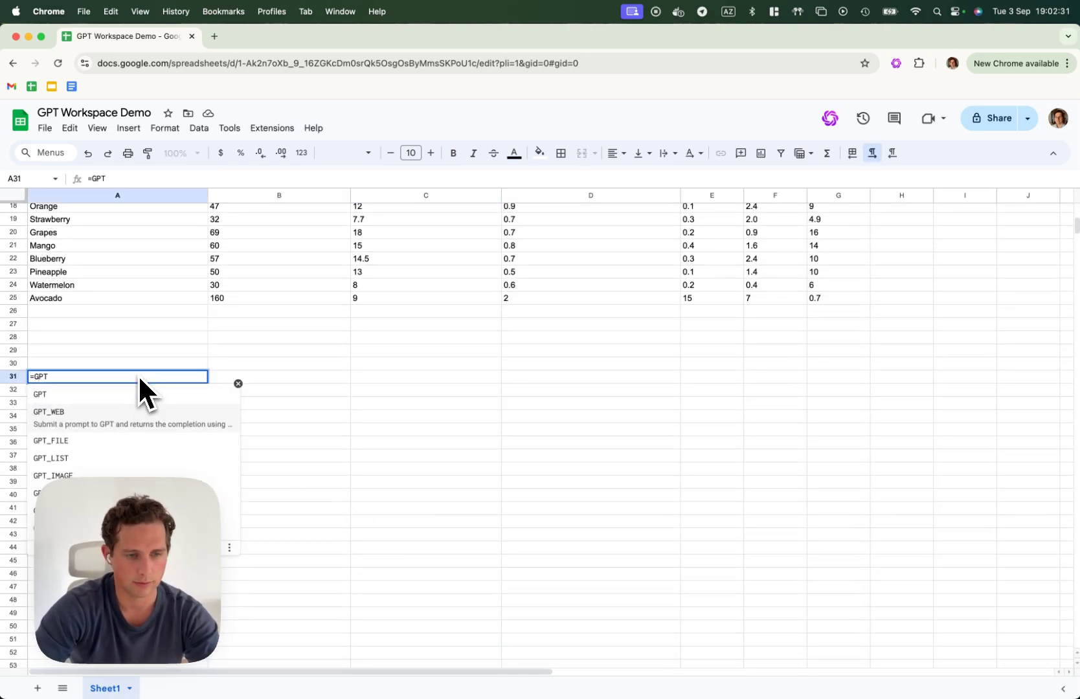
key(Tab)
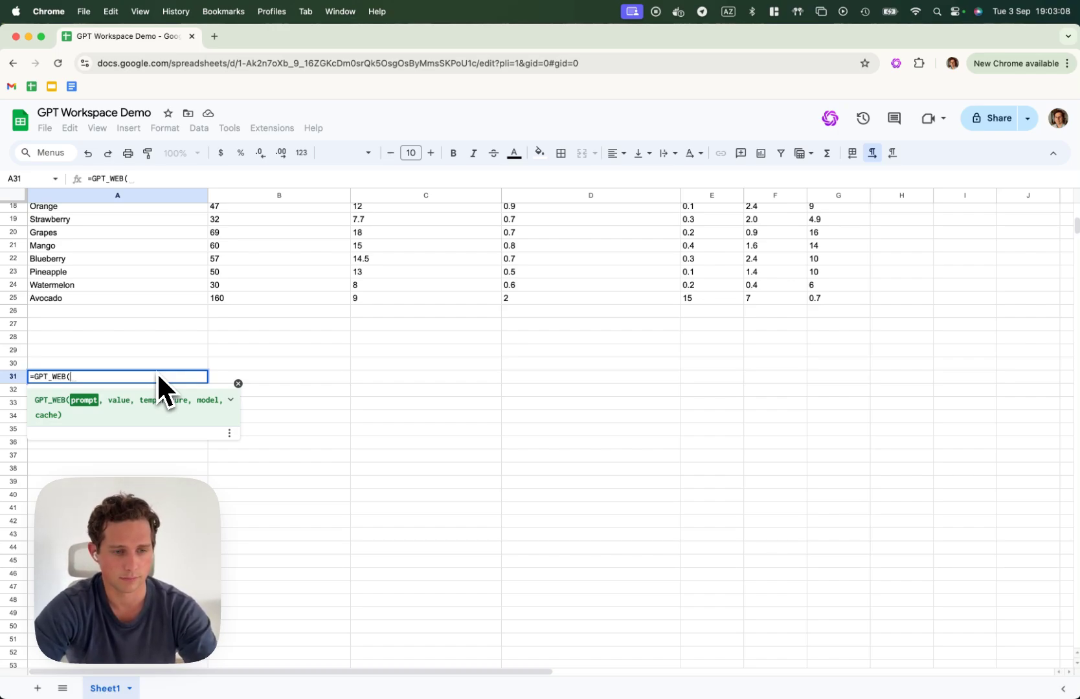
key(BackSpace)
key(BackSpace)
key(BackSpace)
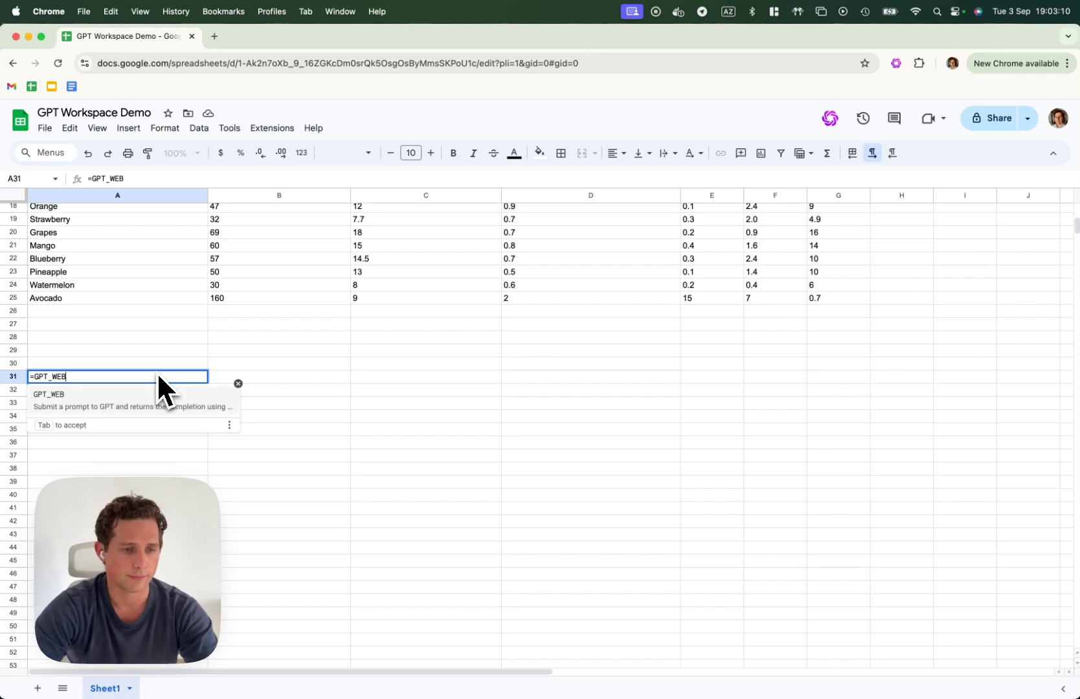
key(BackSpace)
key(BackSpace)
key(BackSpace)
key(BackSpace)
key(BackSpace)
key(BackSpace)
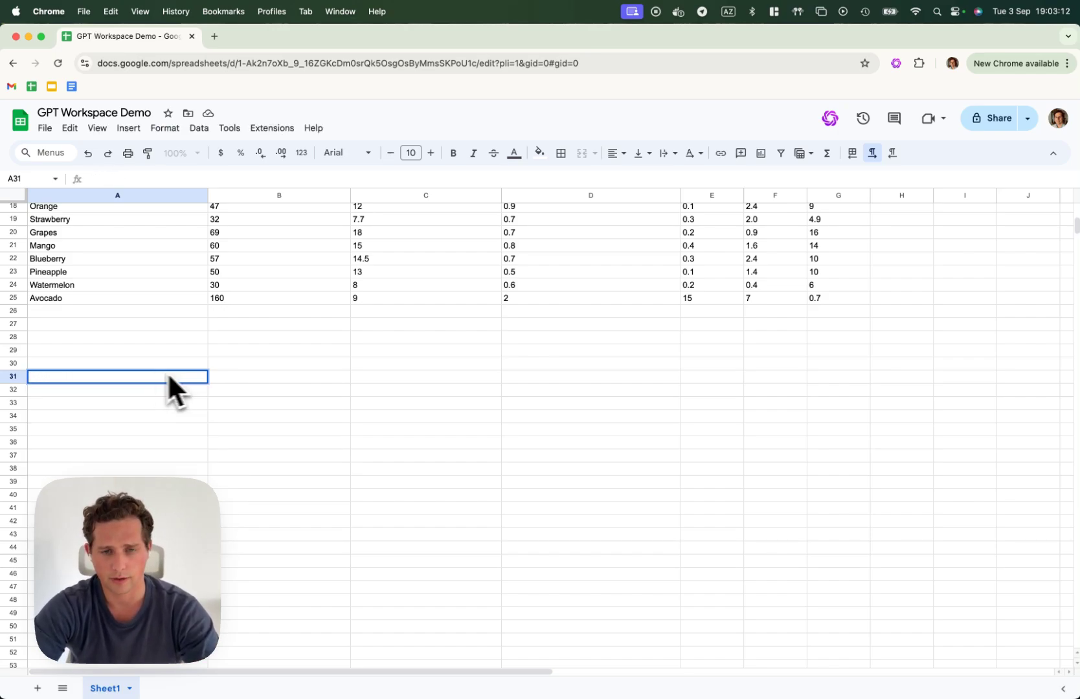
scroll(188, 371, up, 10)
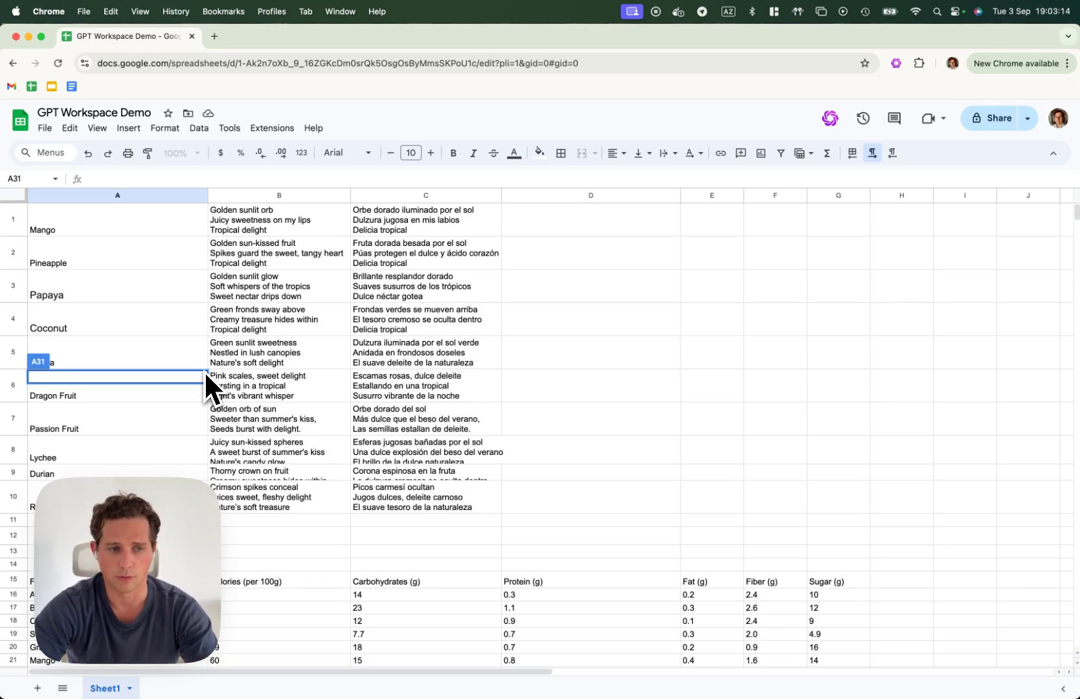